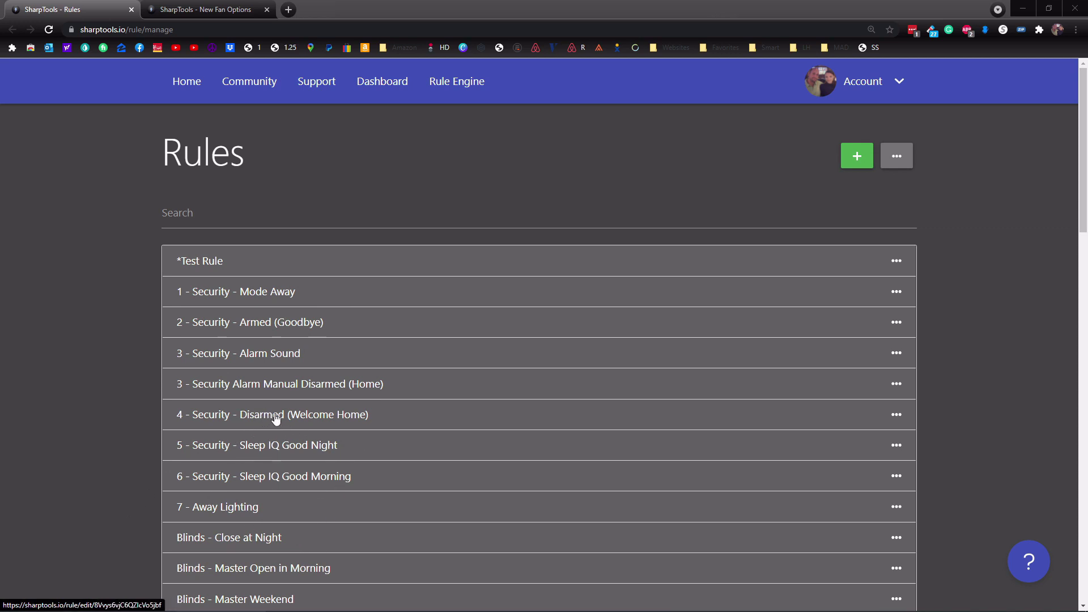
# Open the logs of the rule "4 - Security - Disarmed (Welcome Home)"
pyautogui.click(314, 420)
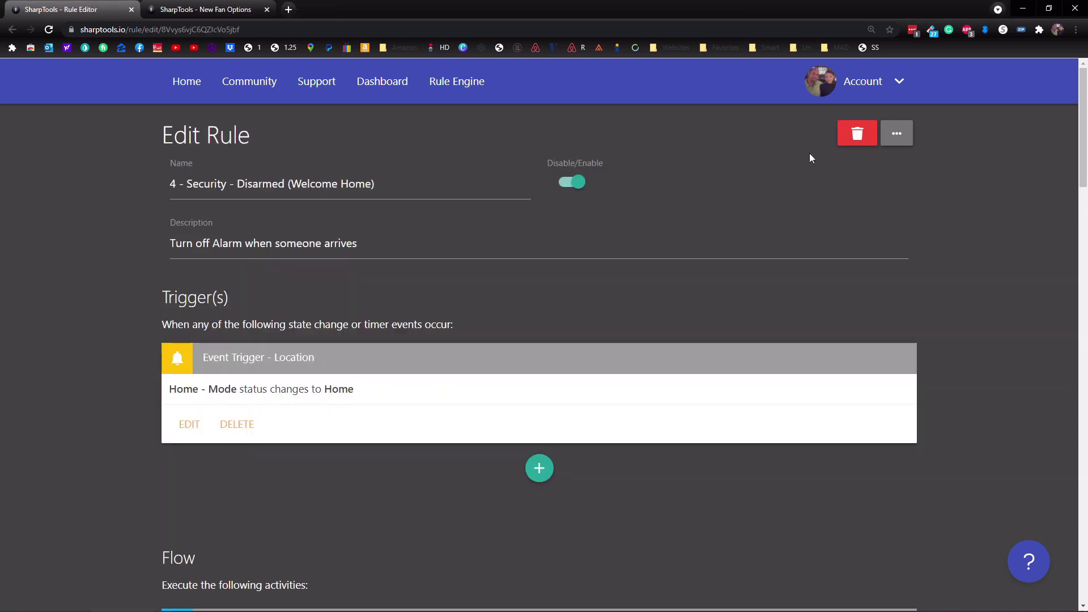
pyautogui.click(903, 142)
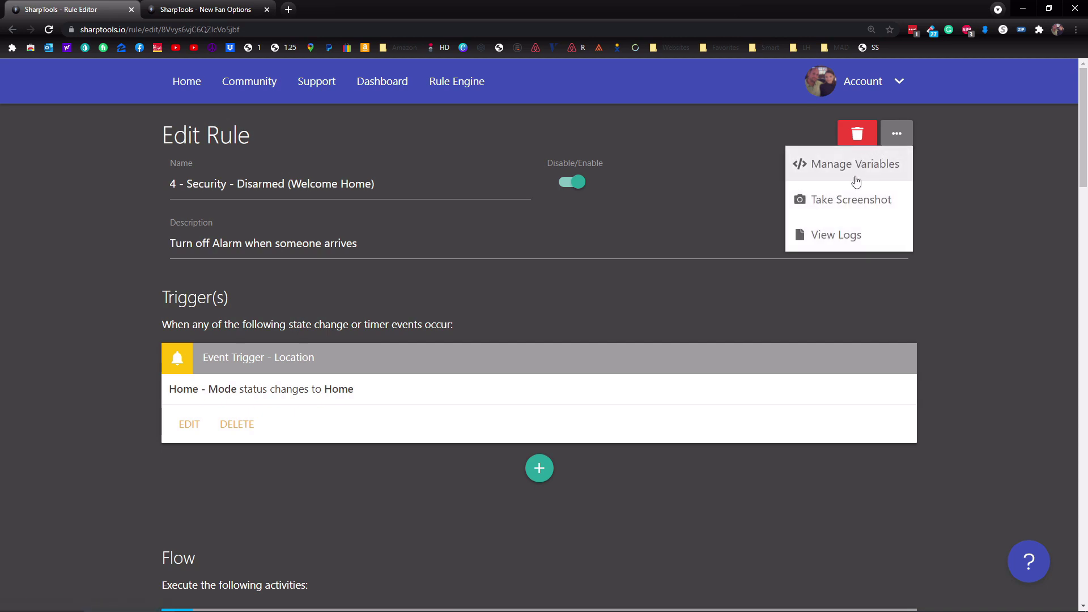
pyautogui.click(834, 237)
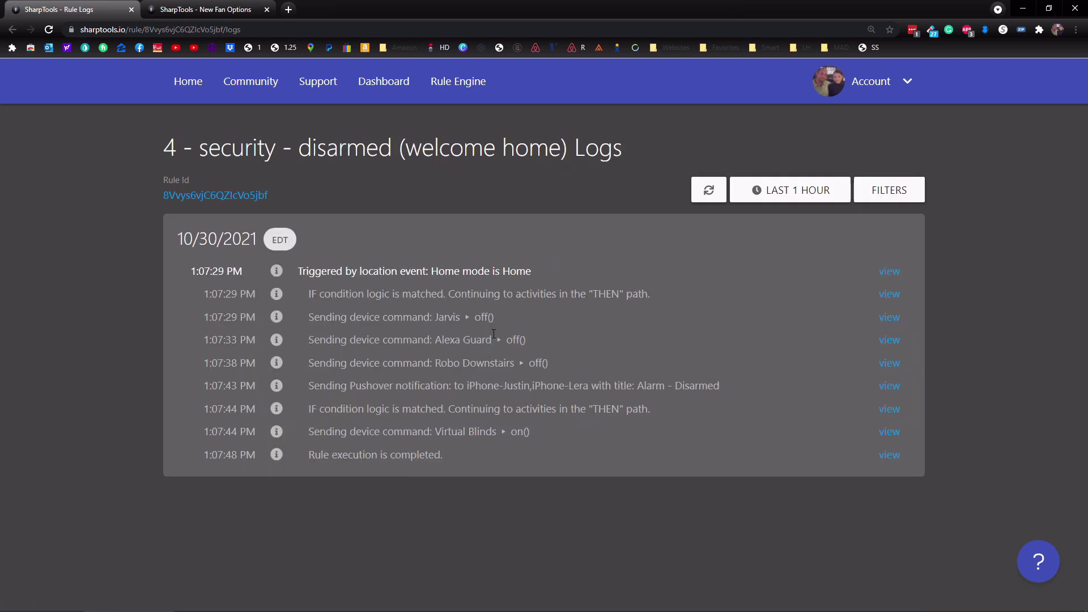
# Set the log time range to the last 3 hours and look over the listed rule executions
pyautogui.click(792, 192)
pyautogui.click(795, 240)
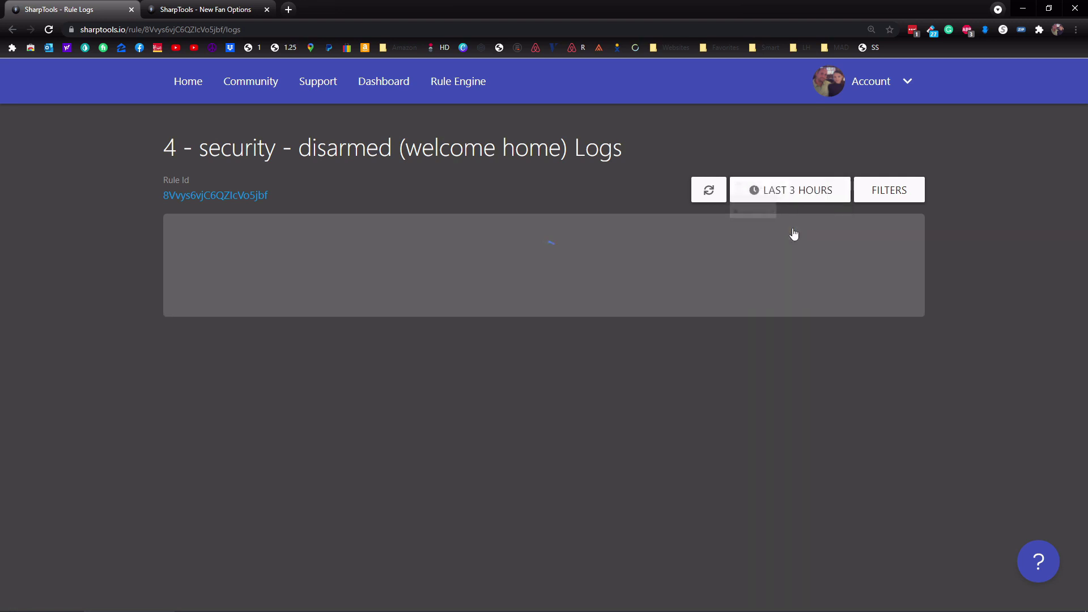
pyautogui.scroll(-2, 358, 365)
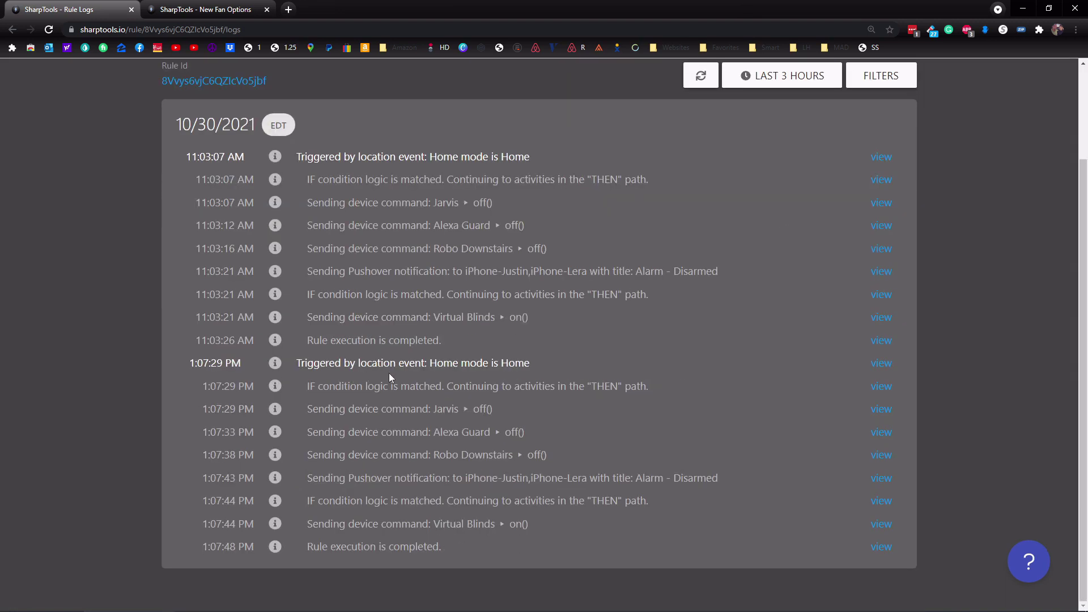
pyautogui.scroll(2, 390, 370)
pyautogui.scroll(-2, 234, 409)
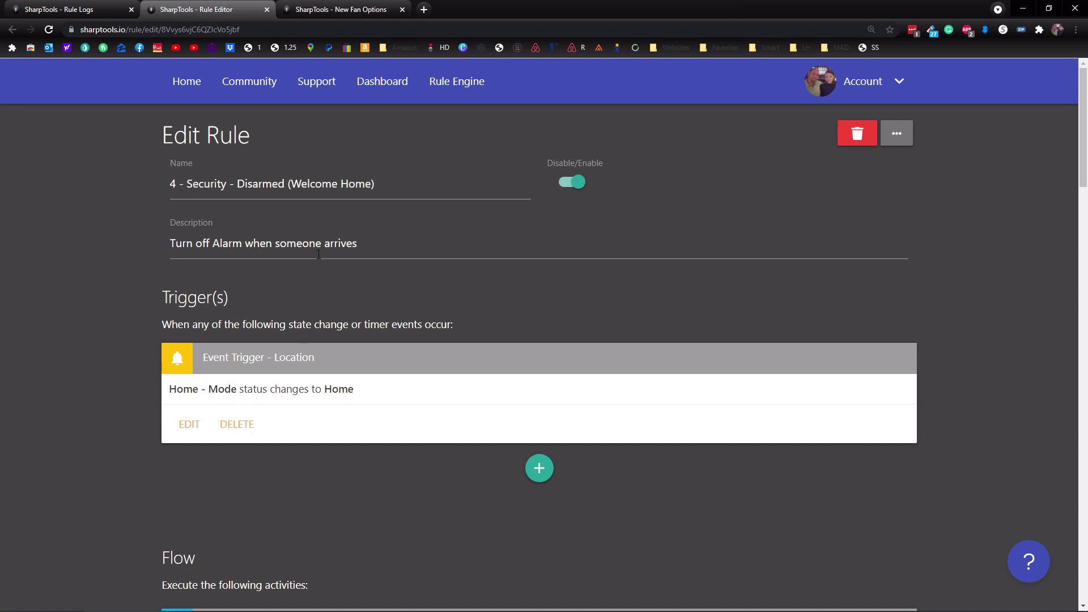
# Examine the disarmed rule's trigger, mode condition, device and notification actions, and nested time condition in the rule editor
pyautogui.scroll(-2, 343, 268)
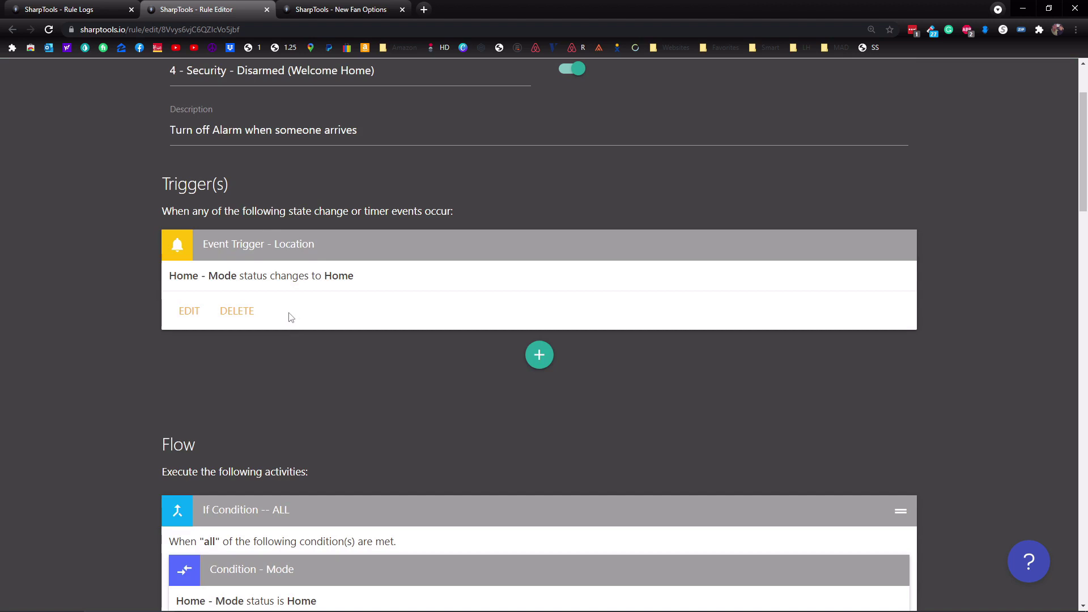
pyautogui.scroll(-6, 291, 316)
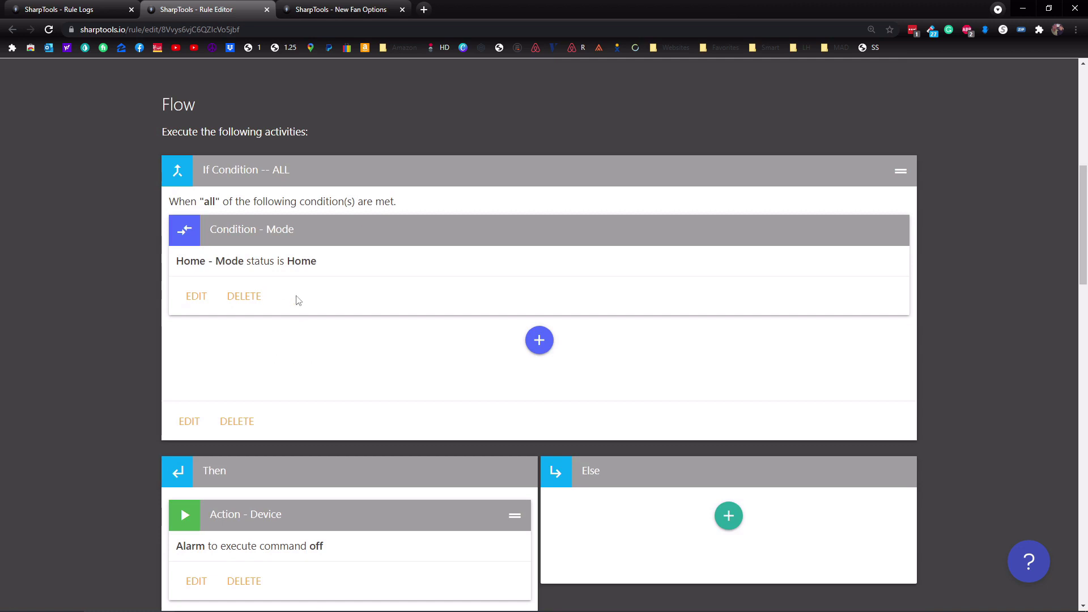
pyautogui.scroll(-4, 309, 316)
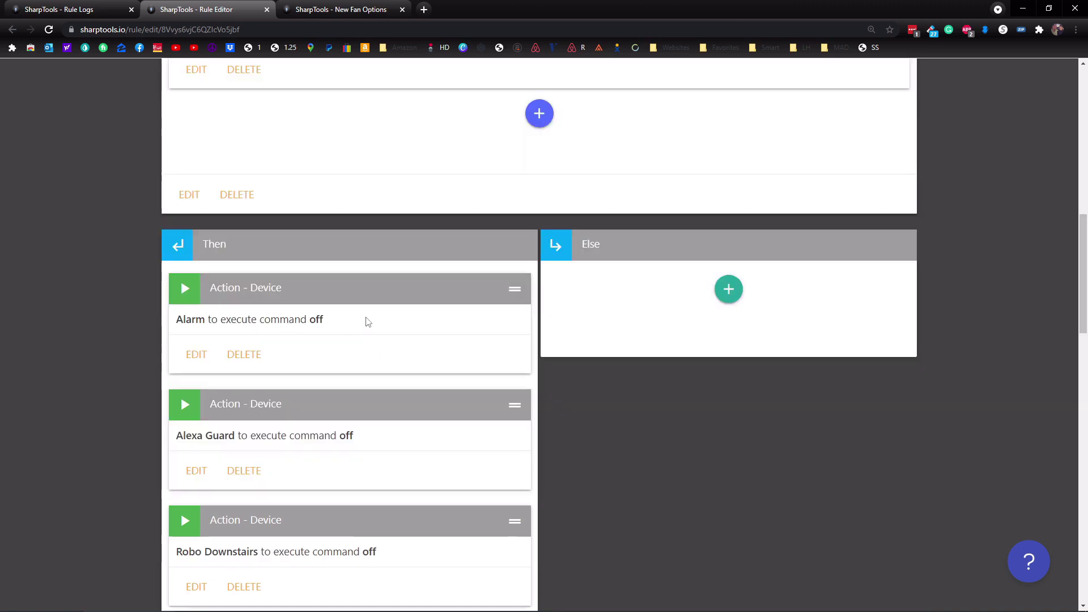
pyautogui.scroll(-1, 347, 318)
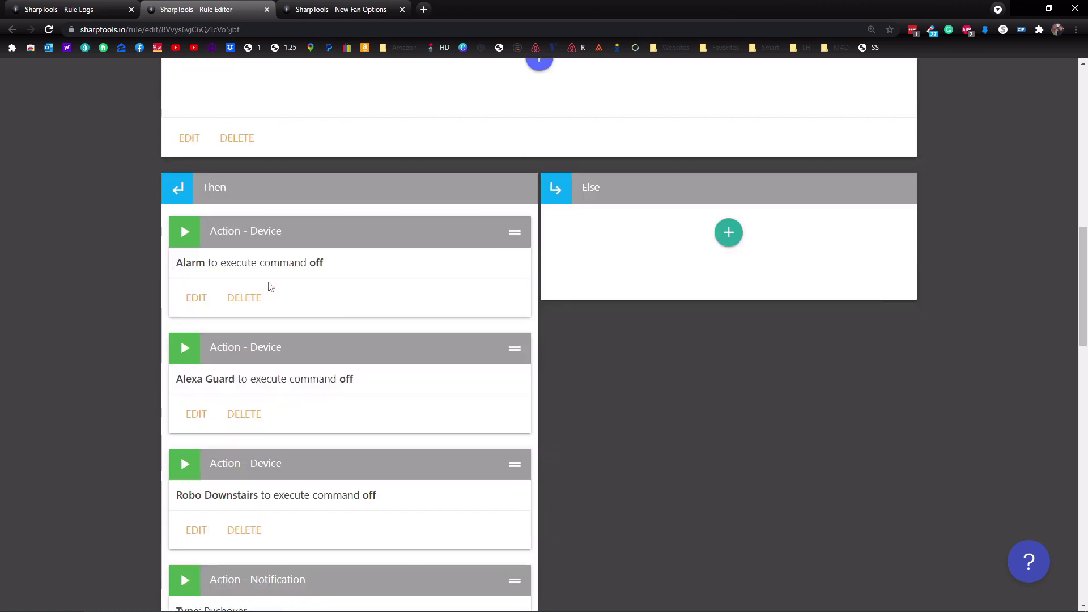
pyautogui.scroll(-1, 306, 277)
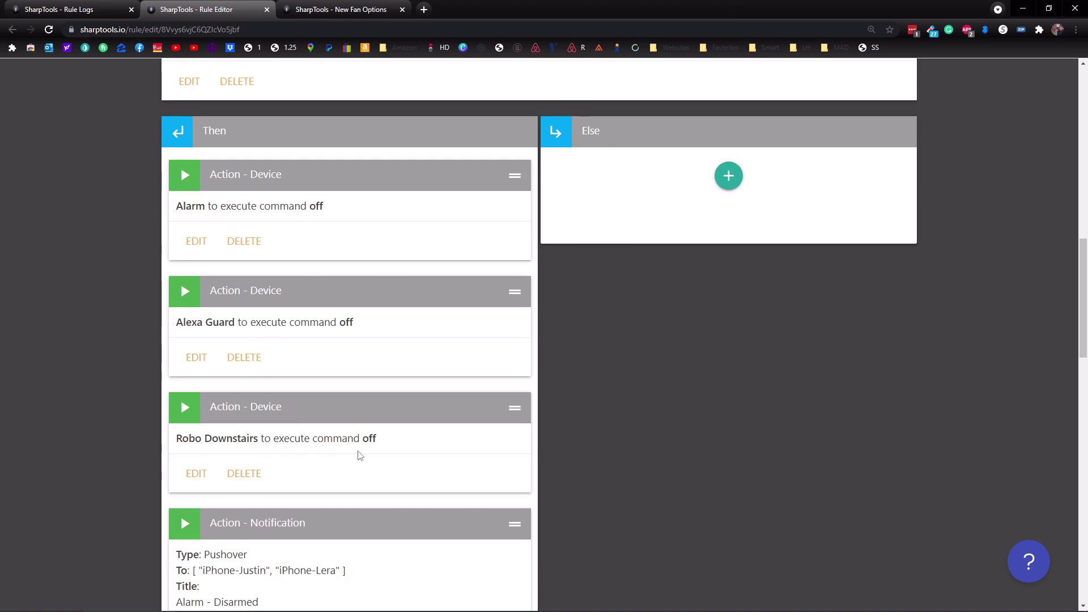
pyautogui.scroll(-4, 358, 455)
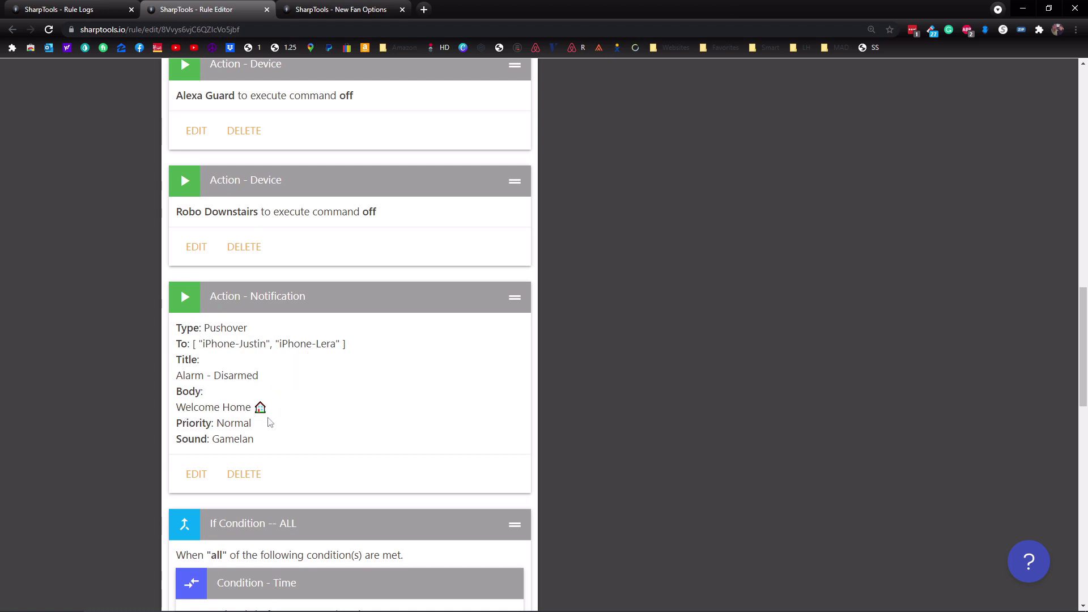
pyautogui.scroll(-3, 277, 422)
pyautogui.scroll(-2, 220, 406)
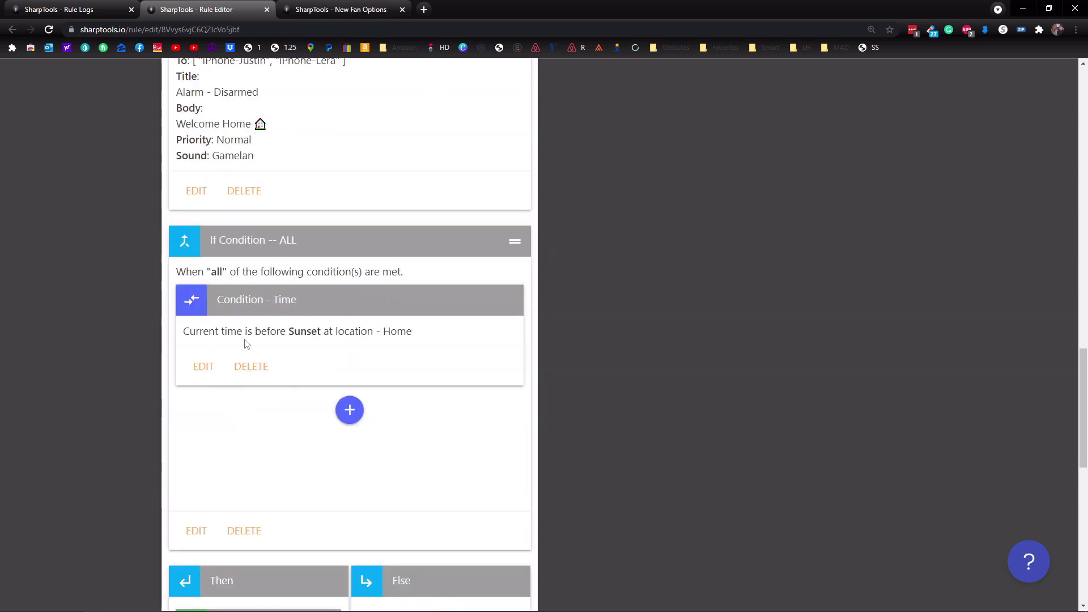
pyautogui.scroll(-5, 336, 346)
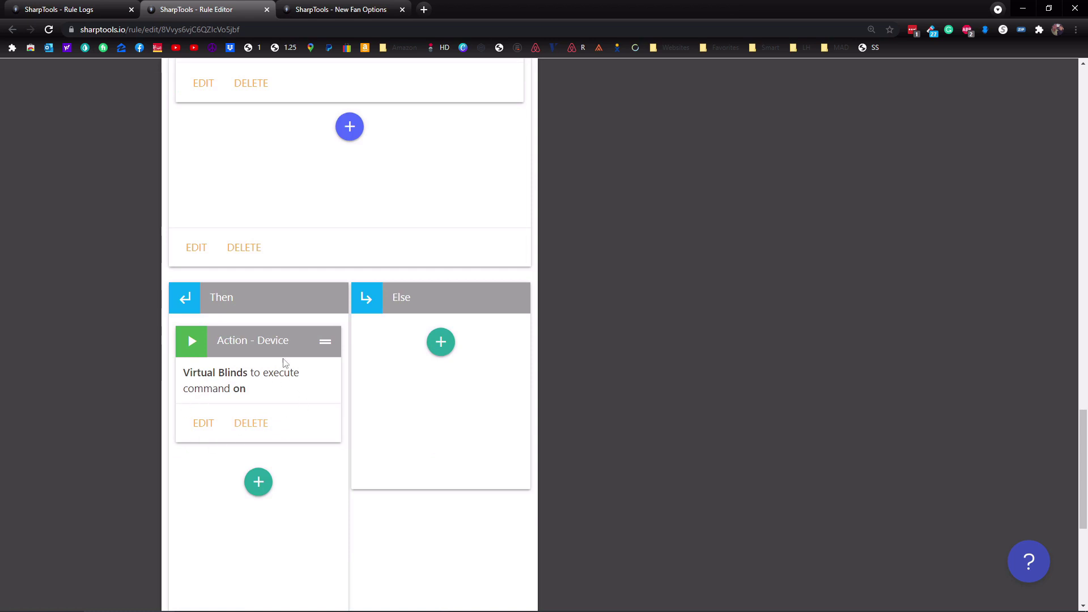
pyautogui.scroll(20, 262, 369)
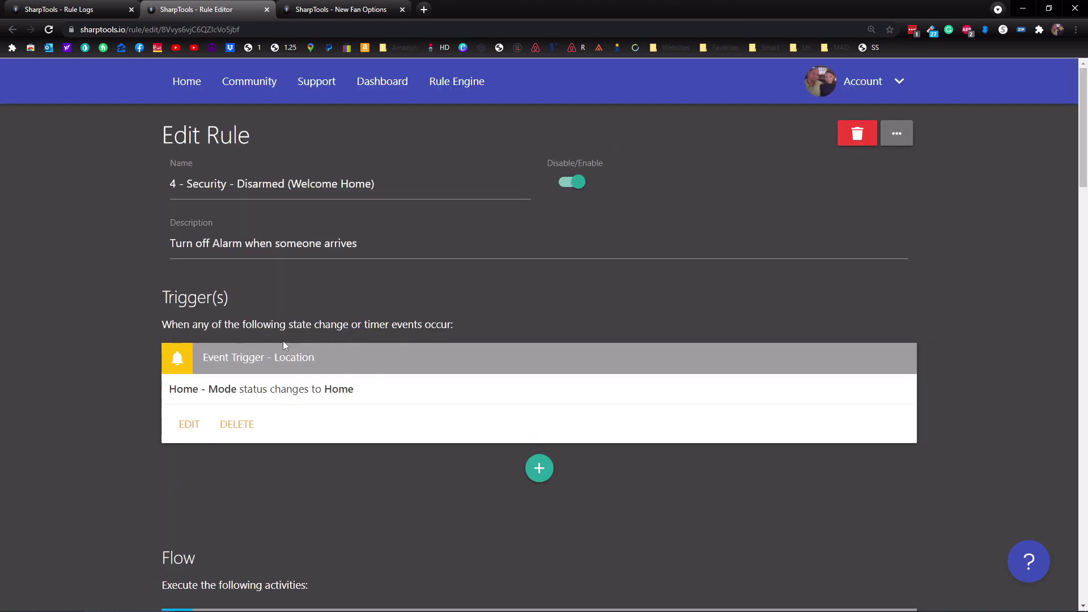
# Return to the rule's logs and read through the entries of the 1:07:29 PM execution, including its IF condition line
pyautogui.click(97, 13)
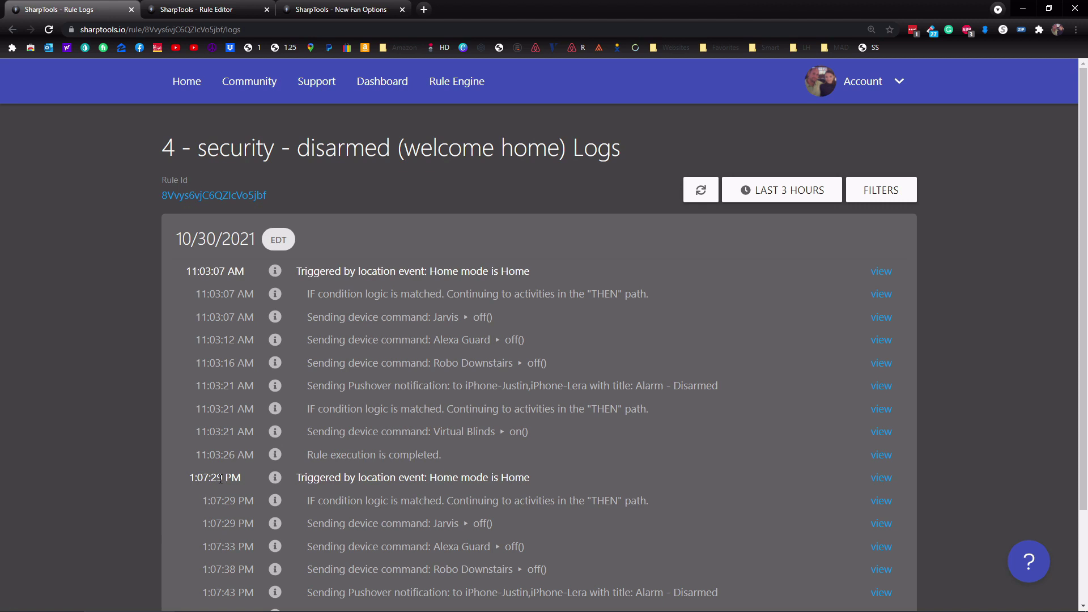
pyautogui.scroll(-2, 301, 430)
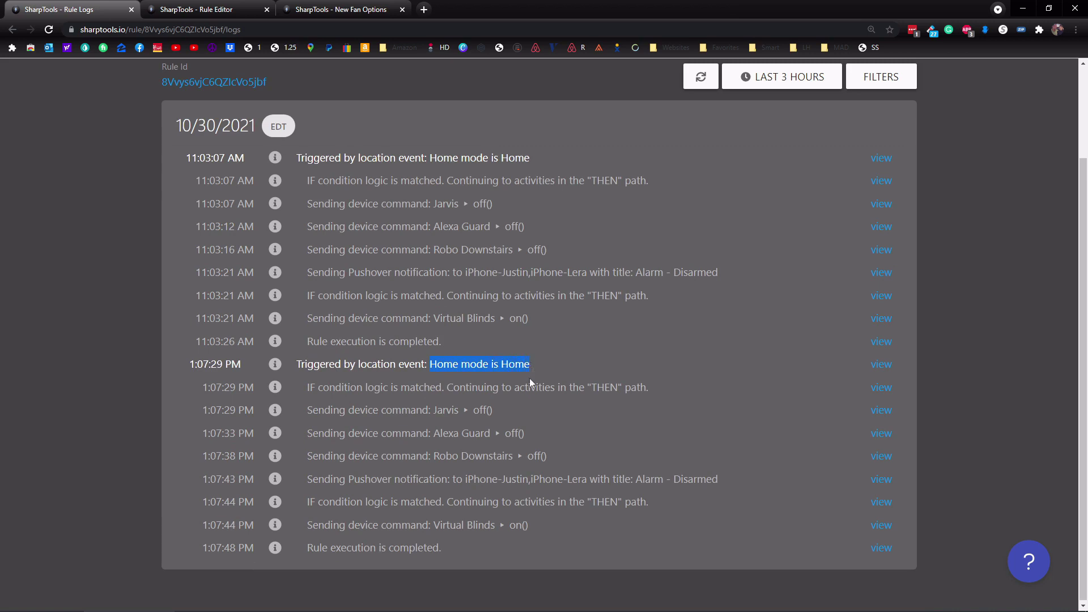
pyautogui.moveTo(311, 389); pyautogui.dragTo(444, 388)
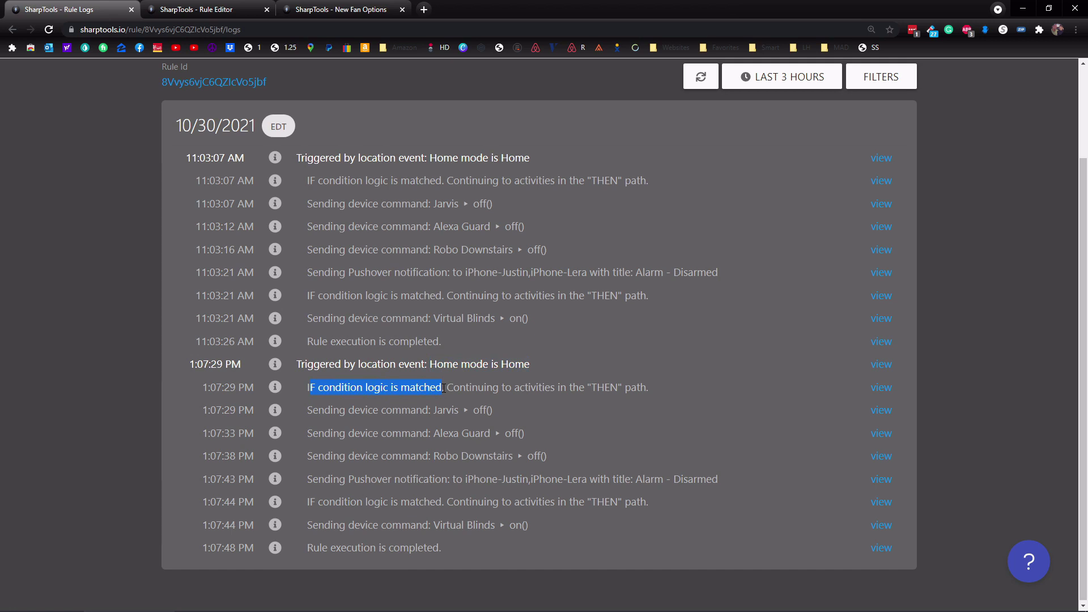
pyautogui.click(464, 391)
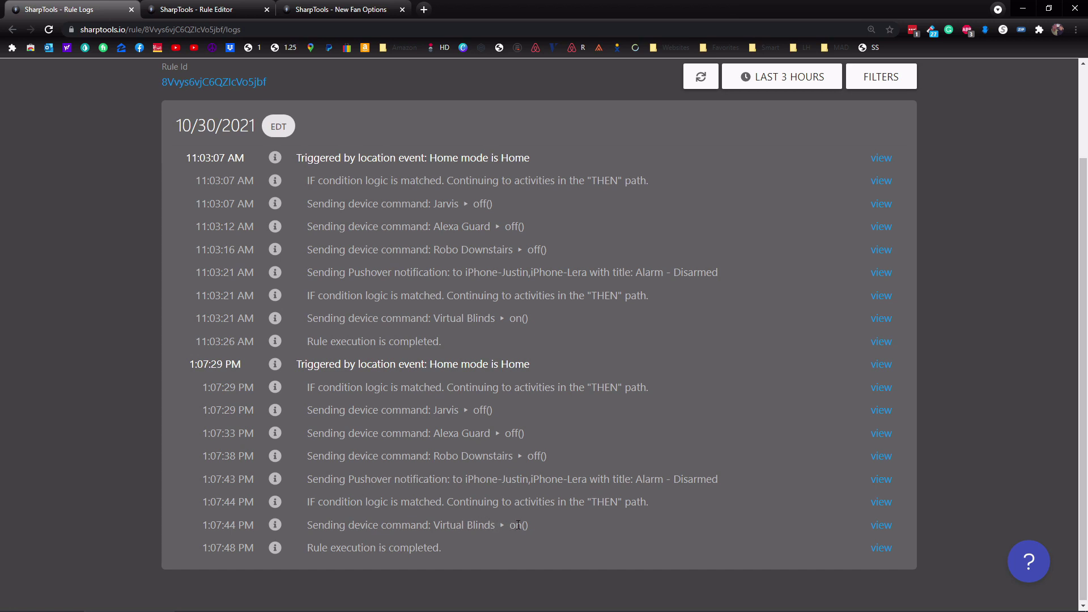
pyautogui.scroll(-1, 362, 540)
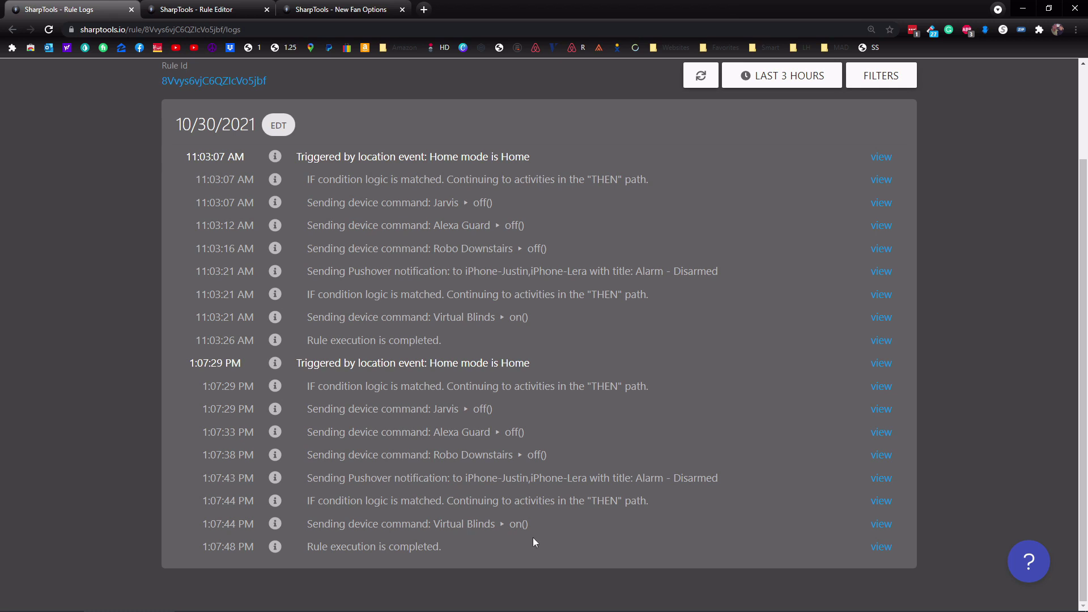
# View the log details of the 1:07:44 PM Virtual Blinds on() command with its raw message, and close them
pyautogui.click(882, 525)
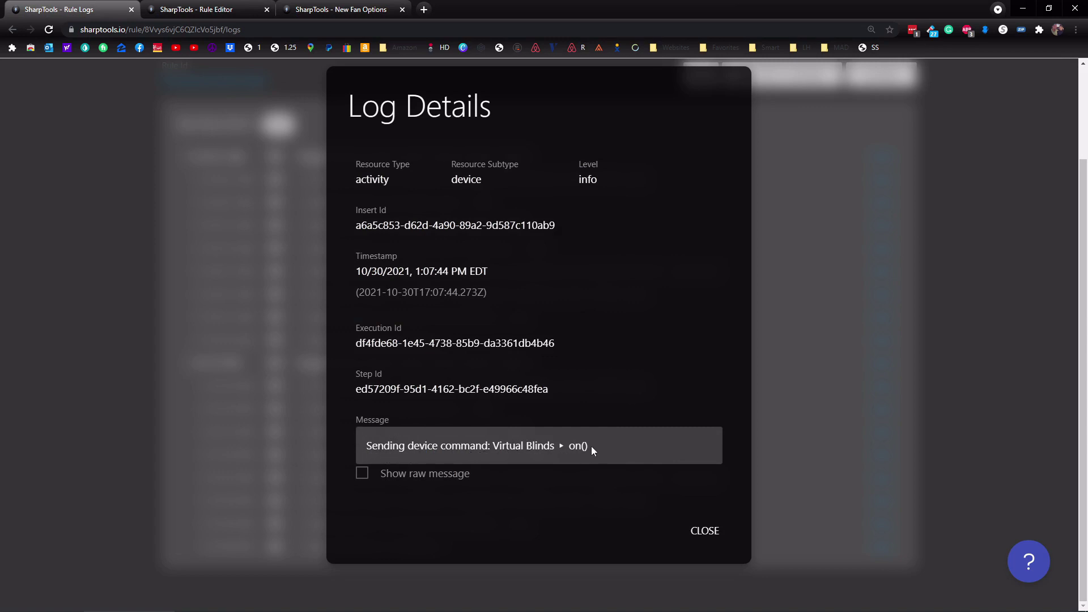
pyautogui.click(365, 472)
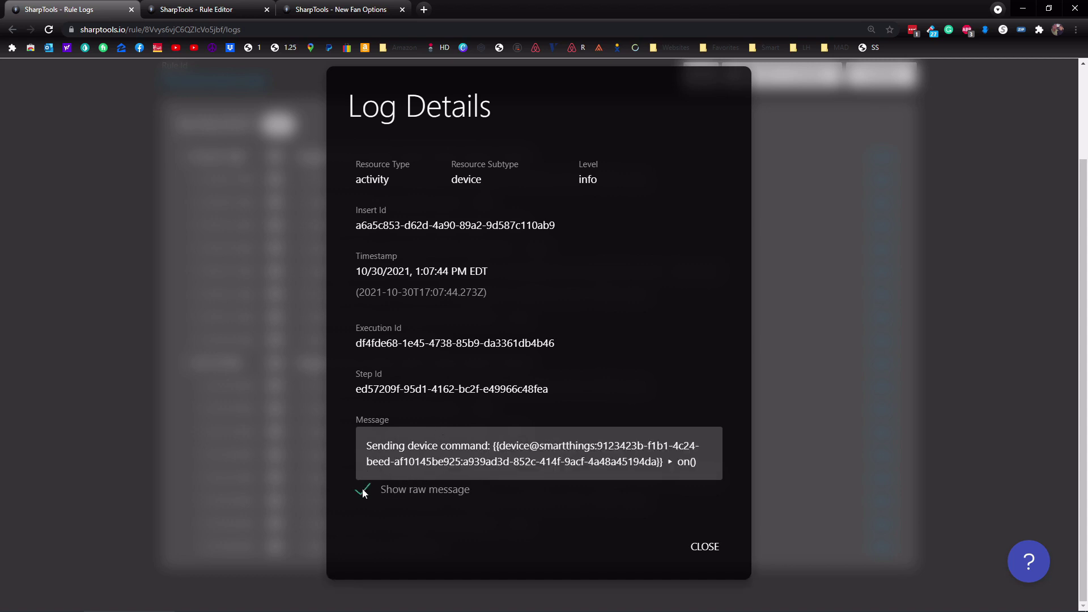
pyautogui.press('Escape')
pyautogui.scroll(2, 397, 324)
pyautogui.scroll(-2, 393, 308)
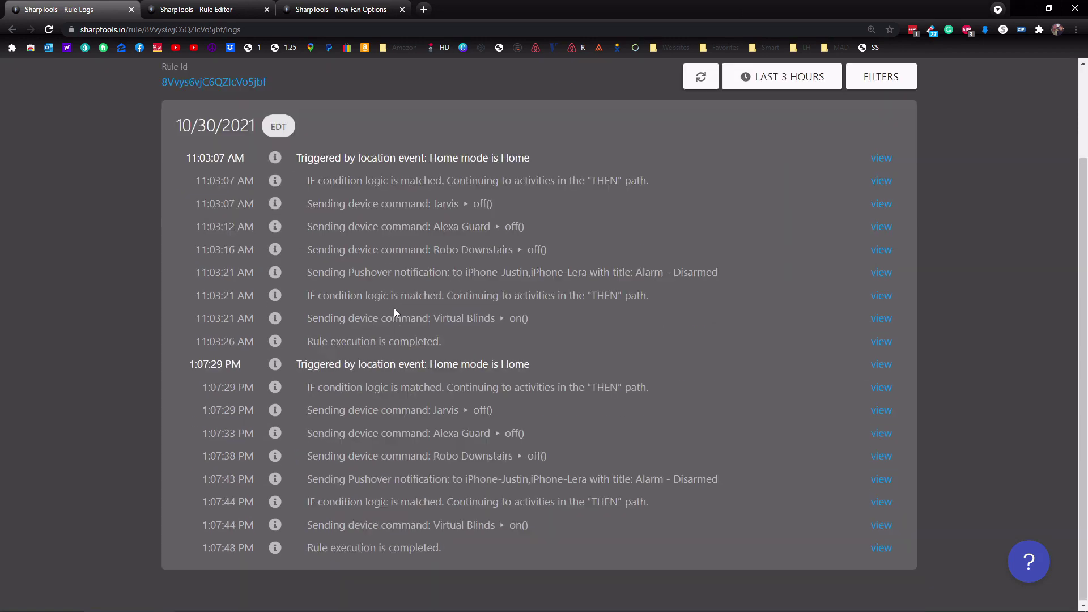
pyautogui.scroll(2, 522, 238)
pyautogui.scroll(-2, 638, 260)
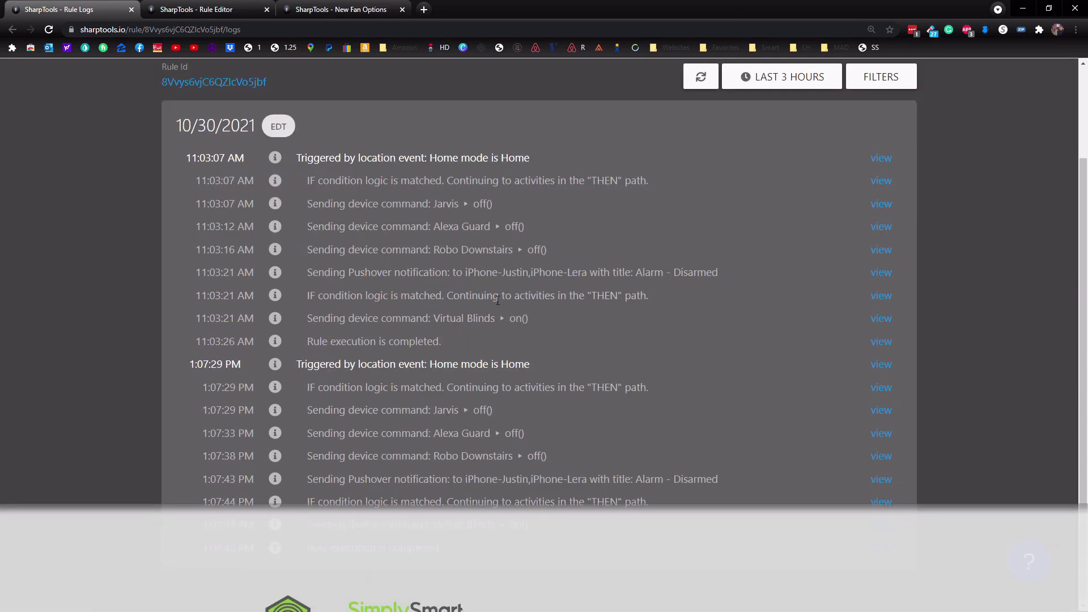
pyautogui.scroll(2, 652, 227)
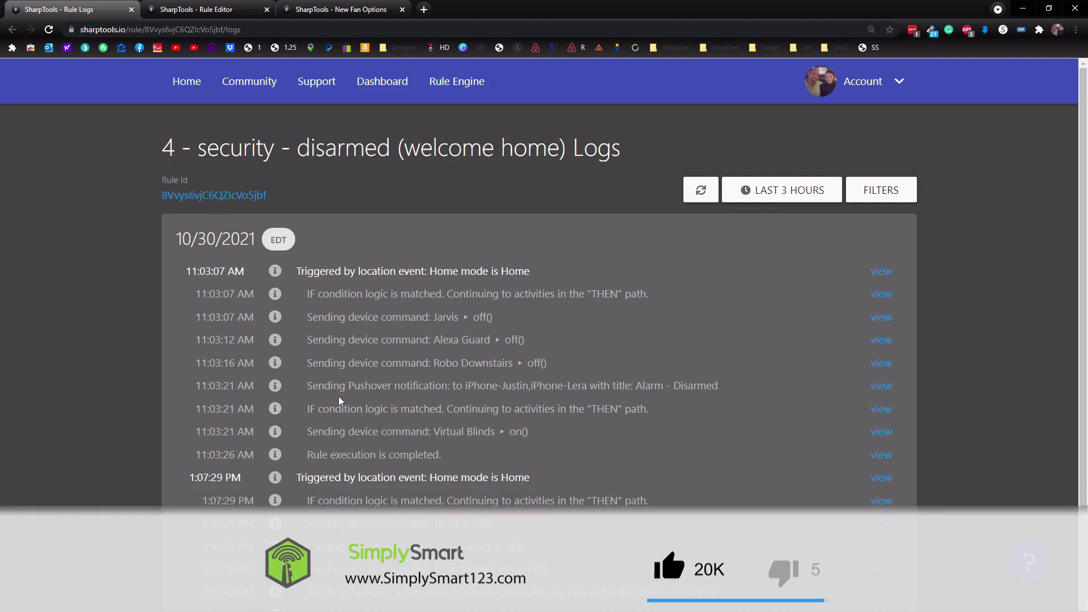
# Close the rule's logs and go back to the Flow section in the rule editor
pyautogui.hotkey('ctrl', 'w')
pyautogui.scroll(-4, 592, 421)
pyautogui.scroll(-4, 592, 421)
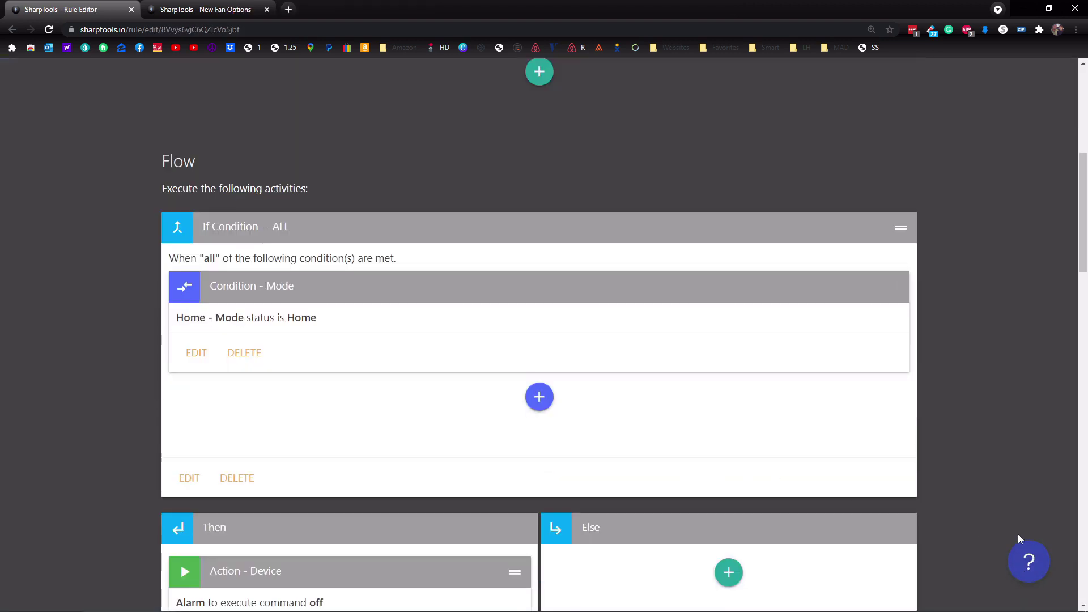
# Open the help widget and search its answers for "variables"
pyautogui.click(1030, 569)
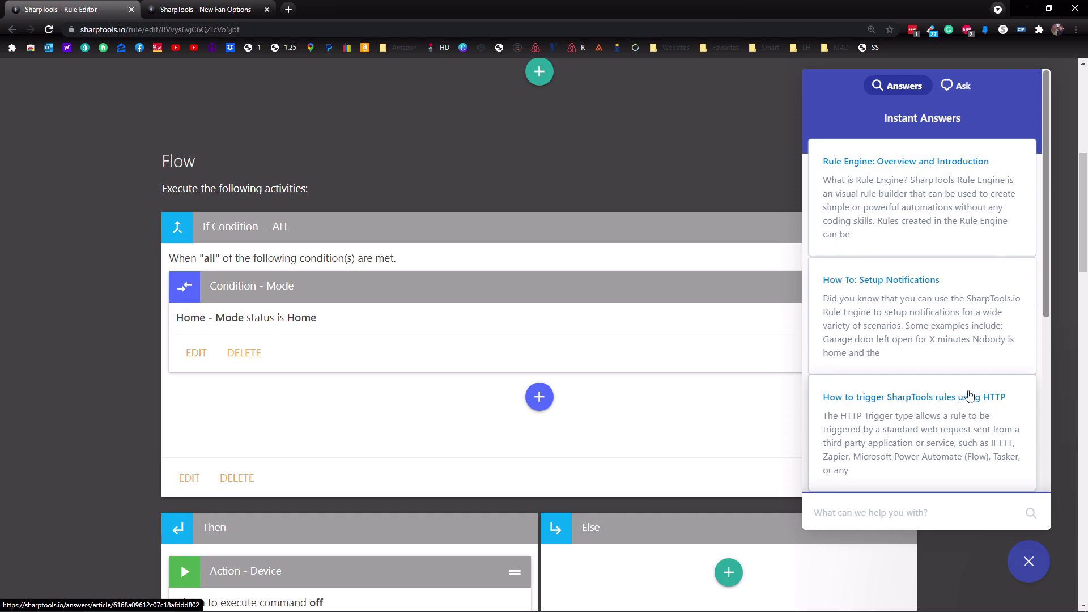
pyautogui.scroll(-5, 833, 393)
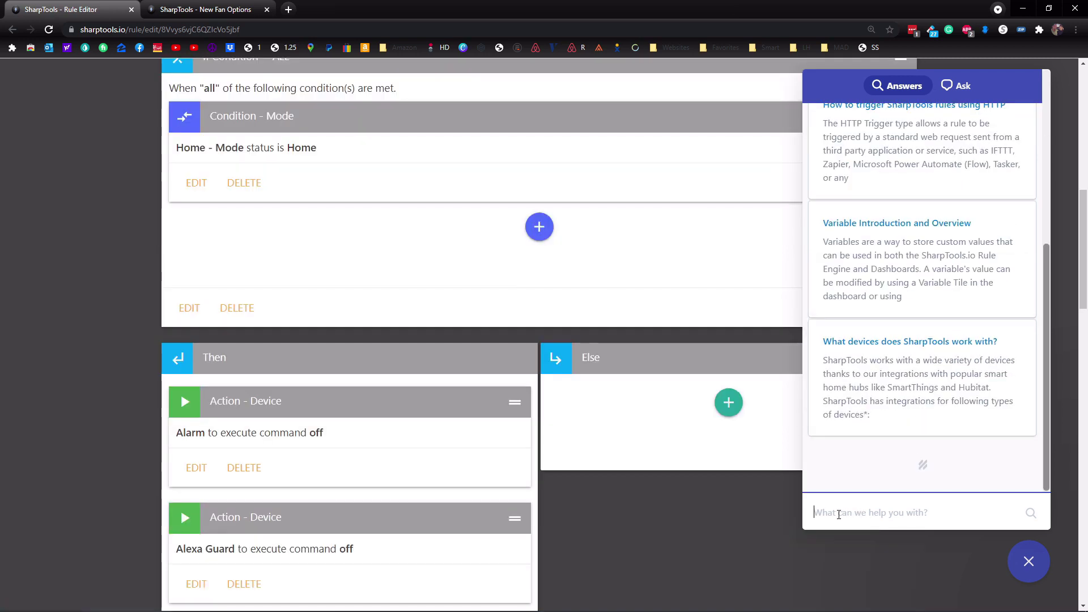
pyautogui.write('variables')
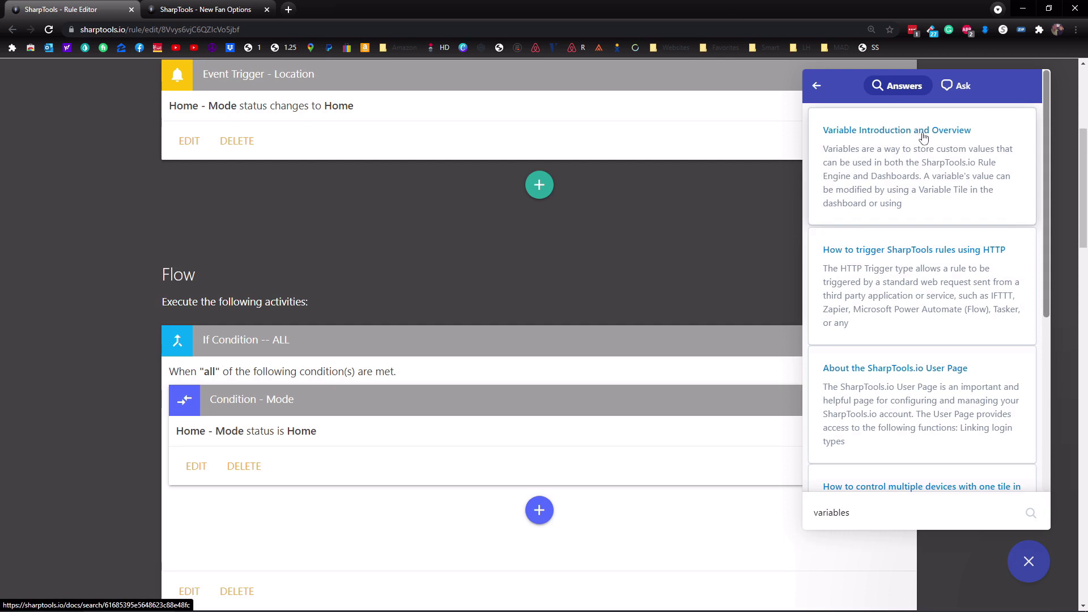
# Open the "Variable Introduction and Overview" article and read how variables are created and used in rules
pyautogui.click(878, 133)
pyautogui.scroll(-2, 936, 211)
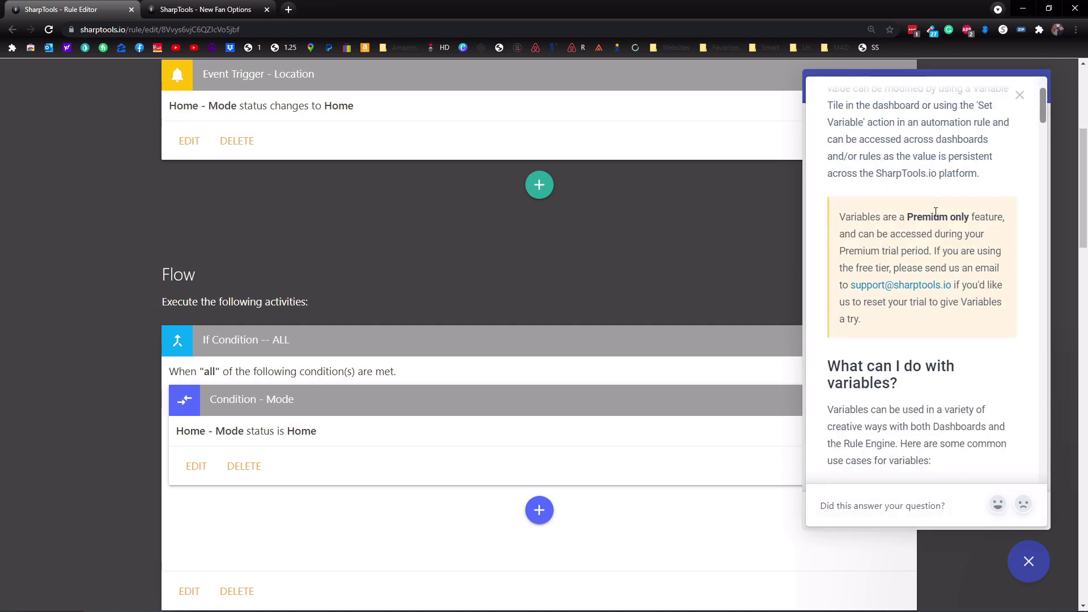
pyautogui.scroll(-8, 935, 219)
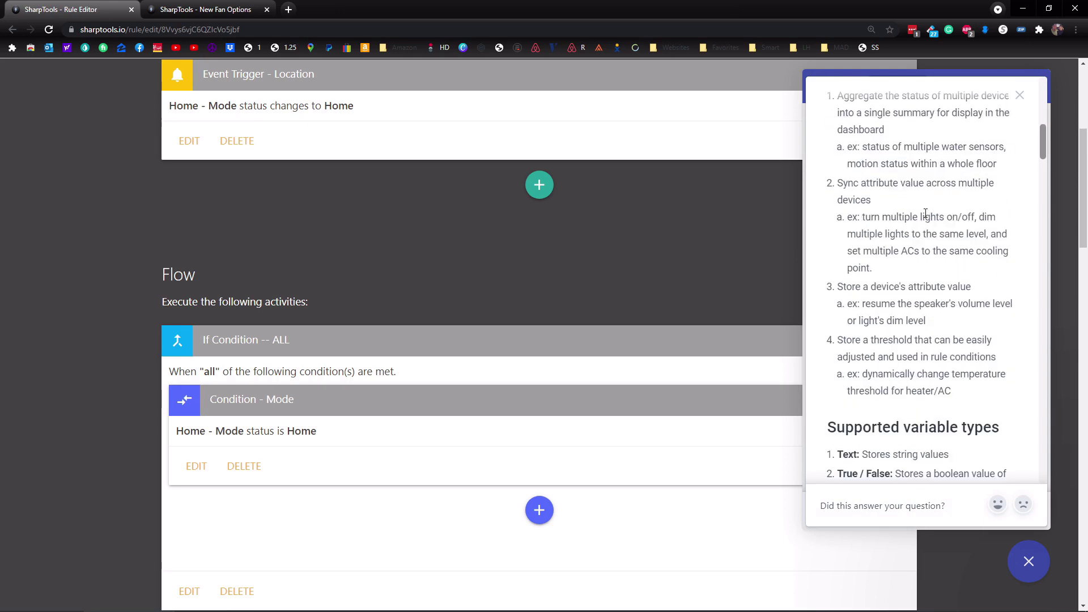
pyautogui.scroll(-8, 926, 213)
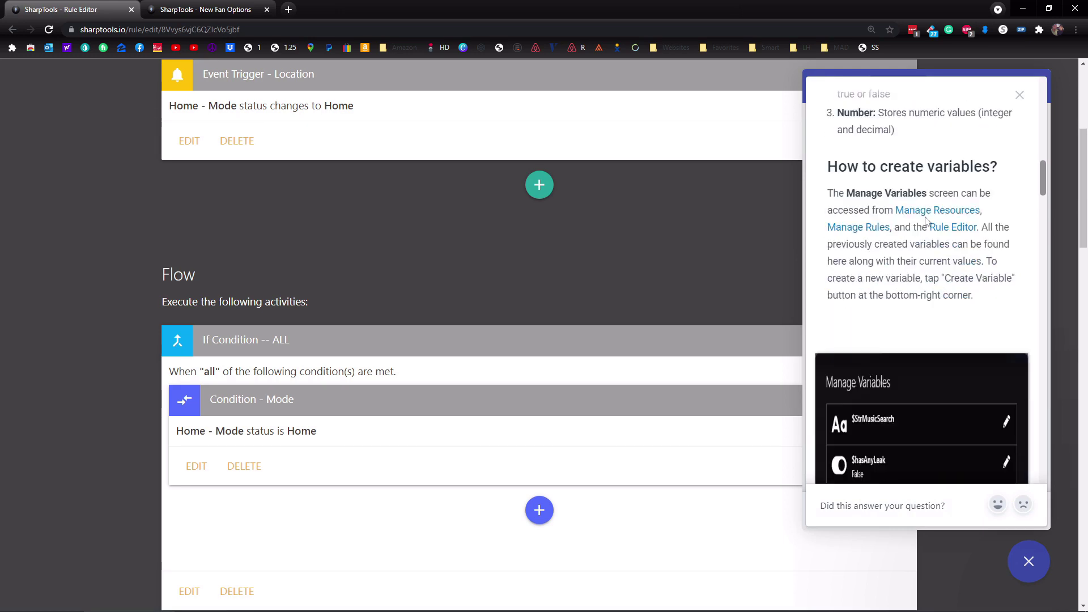
pyautogui.scroll(-15, 907, 204)
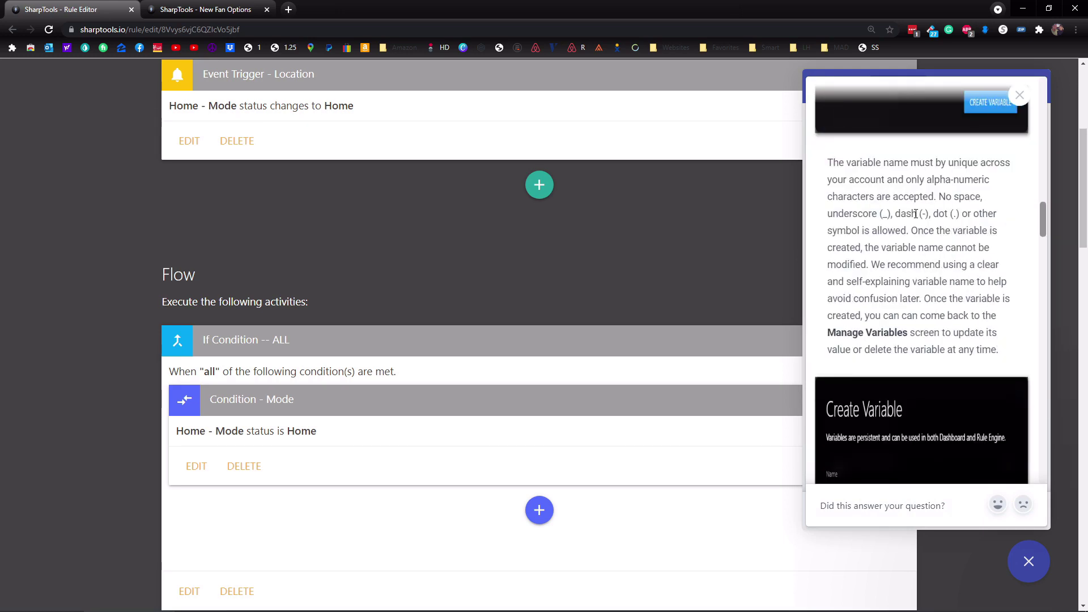
pyautogui.scroll(-3, 930, 250)
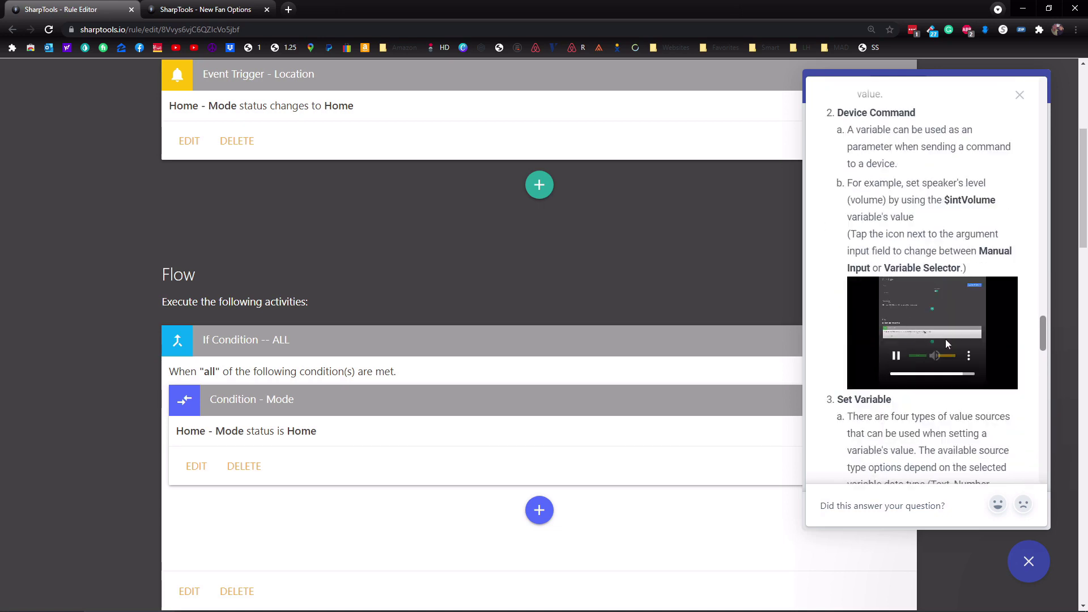
pyautogui.scroll(2, 959, 252)
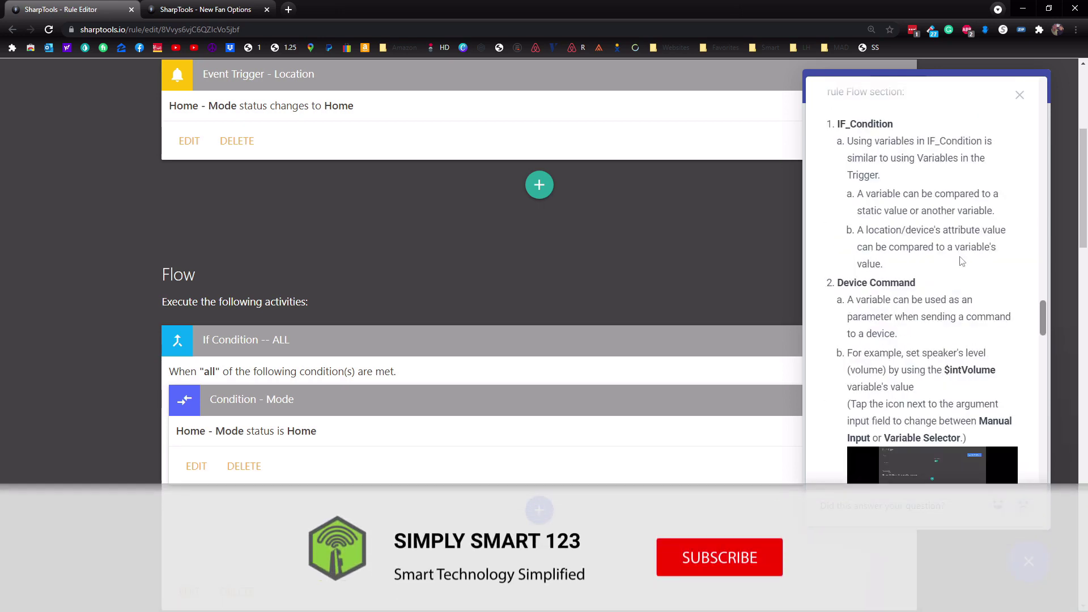
# Read the rest of the variables article, covering device commands, Set Variable and variables in dashboards, and close it
pyautogui.scroll(5, 962, 261)
pyautogui.scroll(-10, 962, 261)
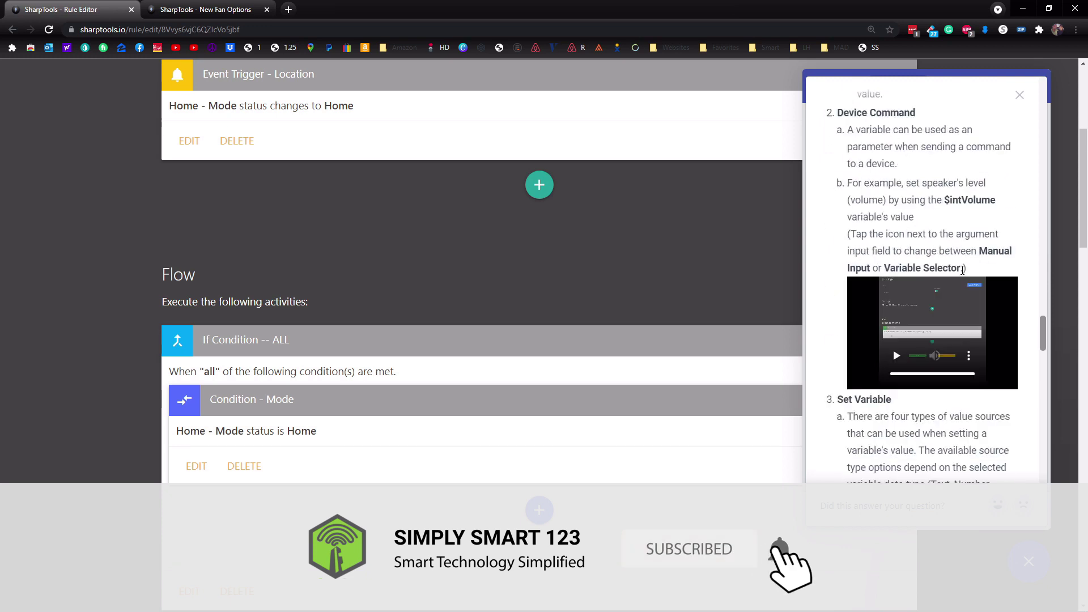
pyautogui.scroll(-5, 963, 275)
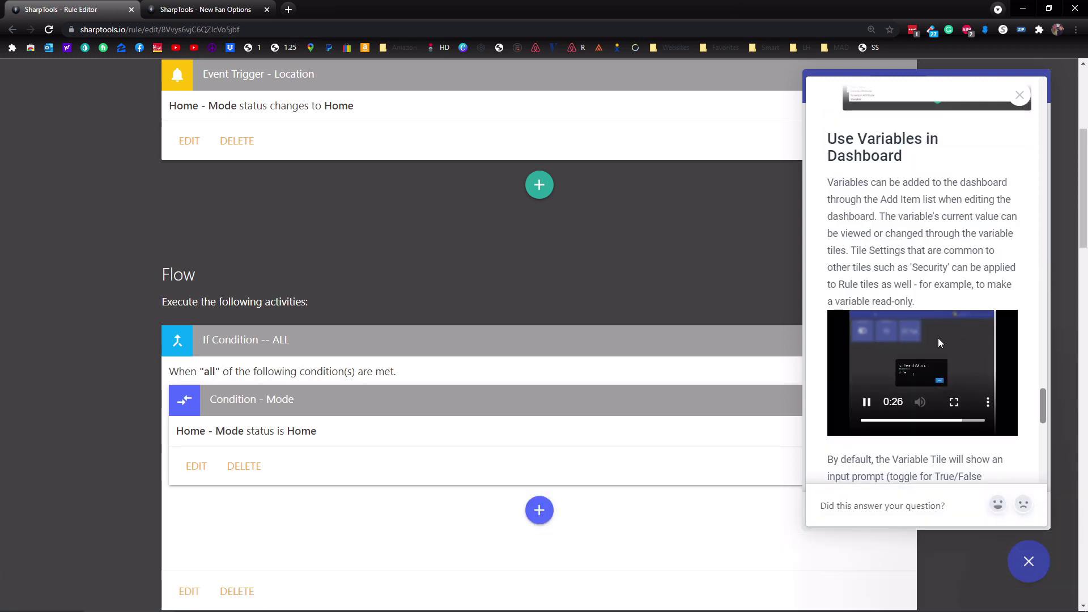
pyautogui.scroll(-8, 939, 337)
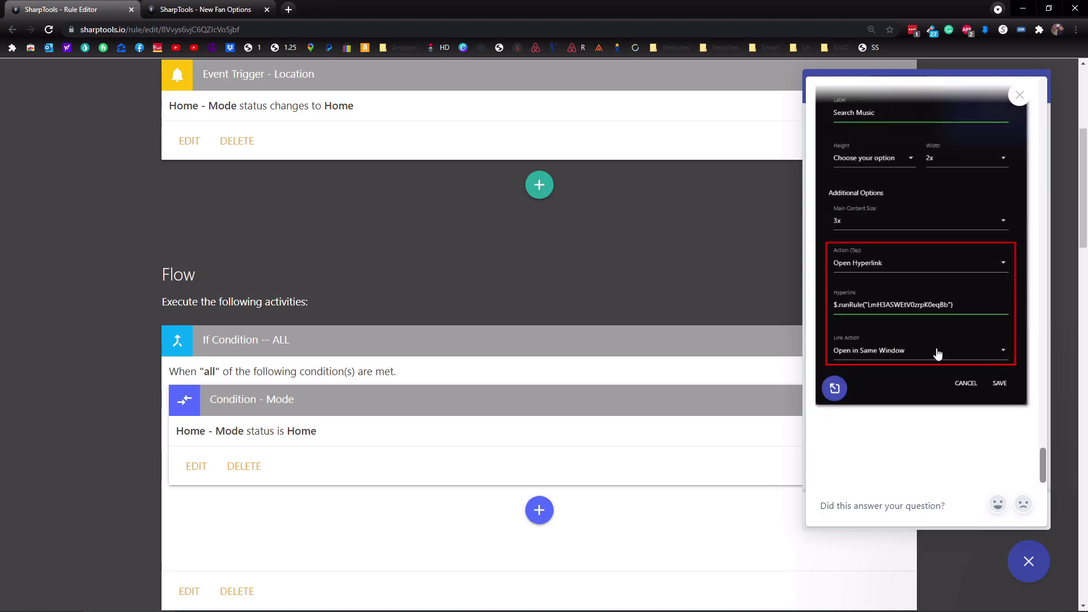
pyautogui.click(997, 504)
pyautogui.click(1015, 95)
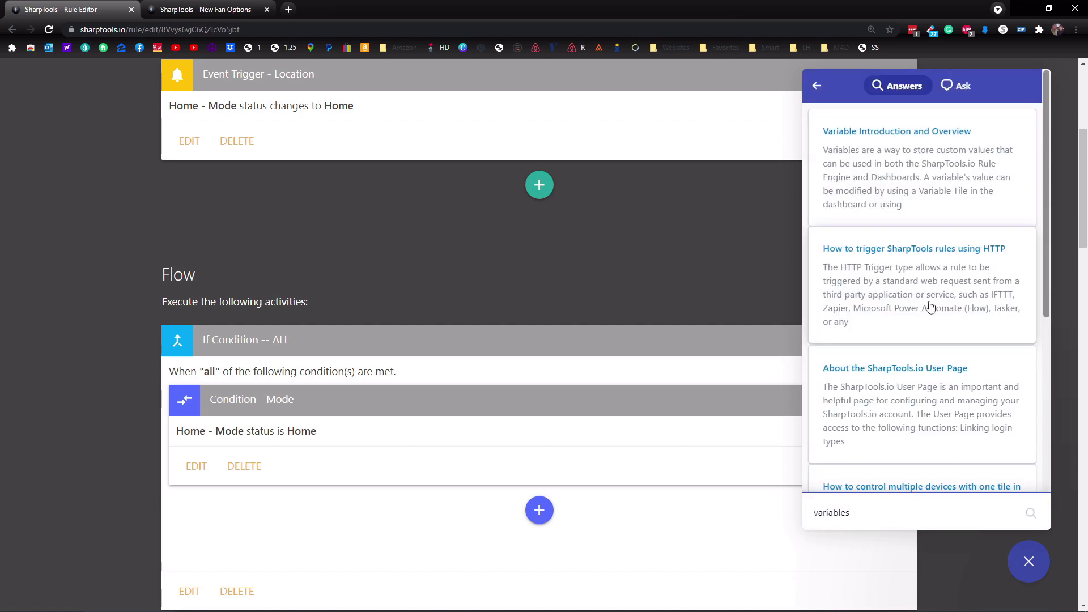
# Open the Ask form of the help widget and view its subject and message fields for contacting support
pyautogui.click(962, 88)
pyautogui.click(847, 252)
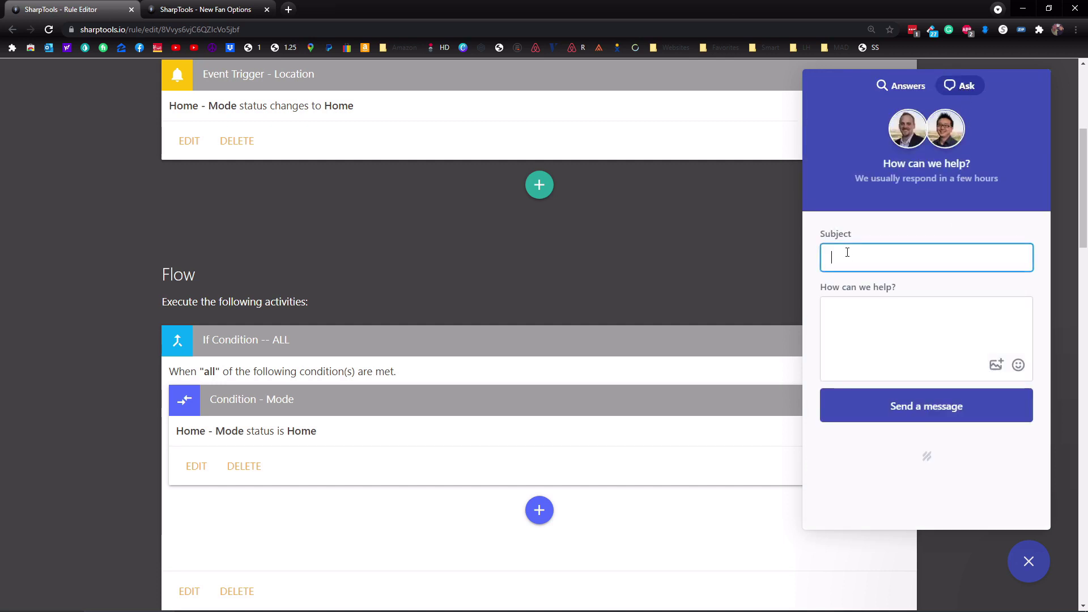
pyautogui.click(871, 302)
pyautogui.rightClick(921, 295)
pyautogui.press('Escape')
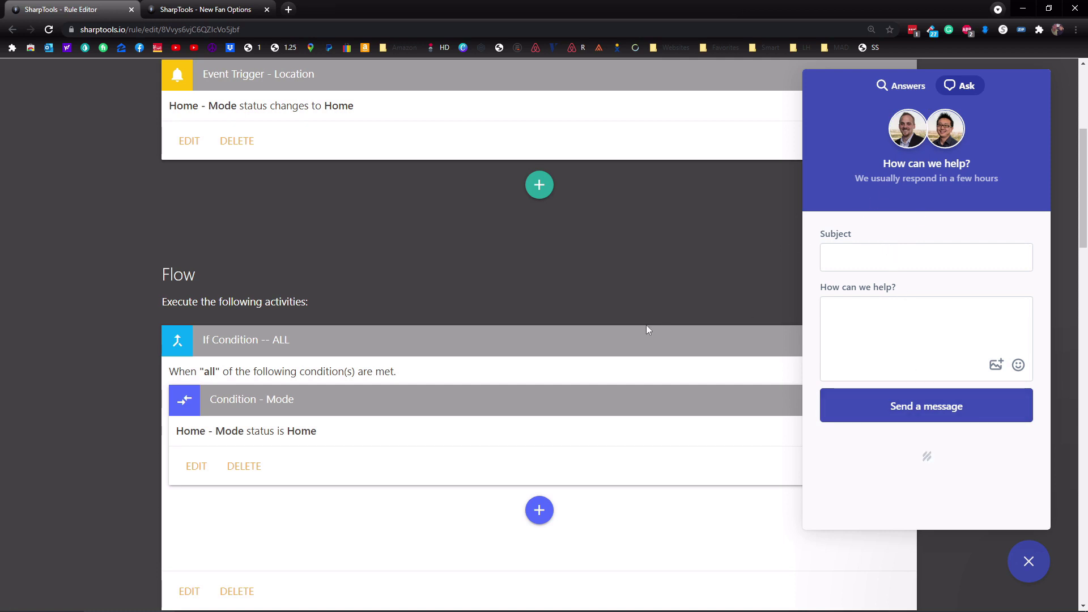
# Switch to the New Fan Options dashboard and cycle the Master Fan tile through its speeds, including Medium, High and Off
pyautogui.scroll(5, 692, 274)
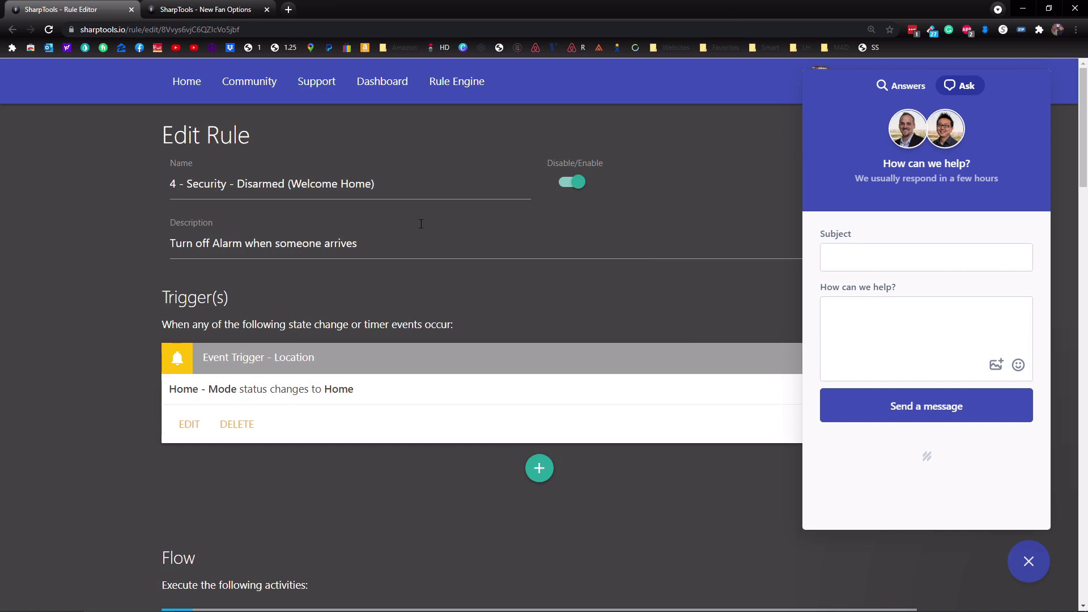
pyautogui.click(219, 11)
pyautogui.rightClick(750, 200)
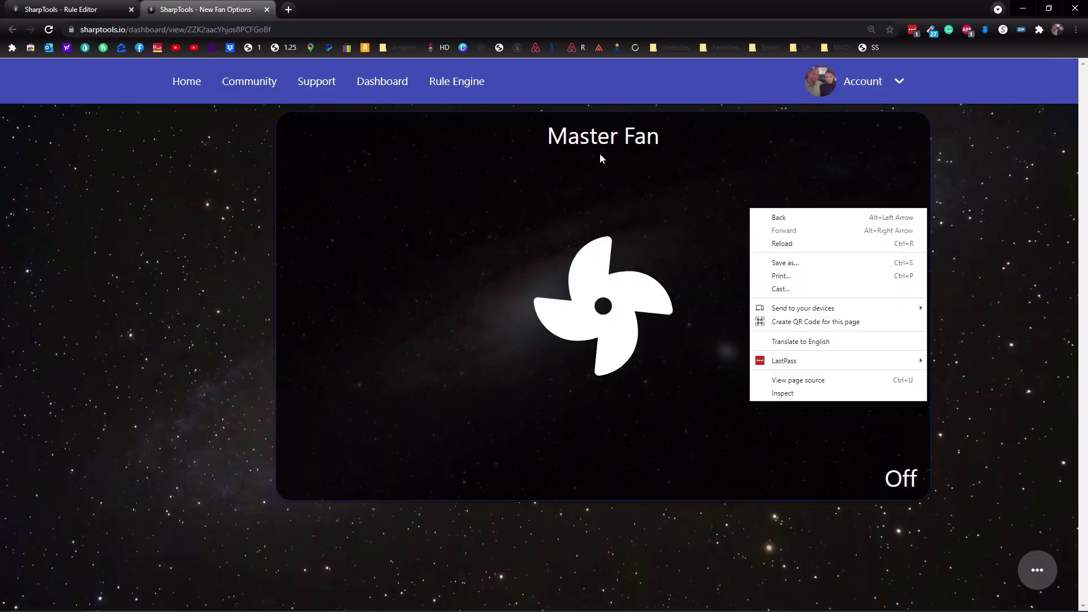
pyautogui.click(197, 249)
pyautogui.click(710, 305)
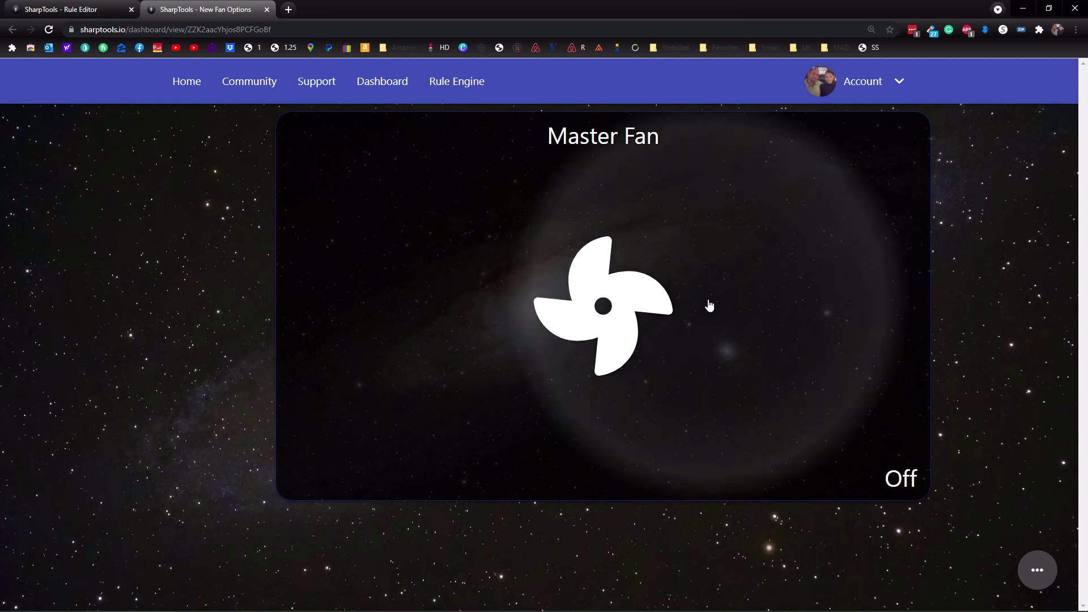
pyautogui.click(710, 305)
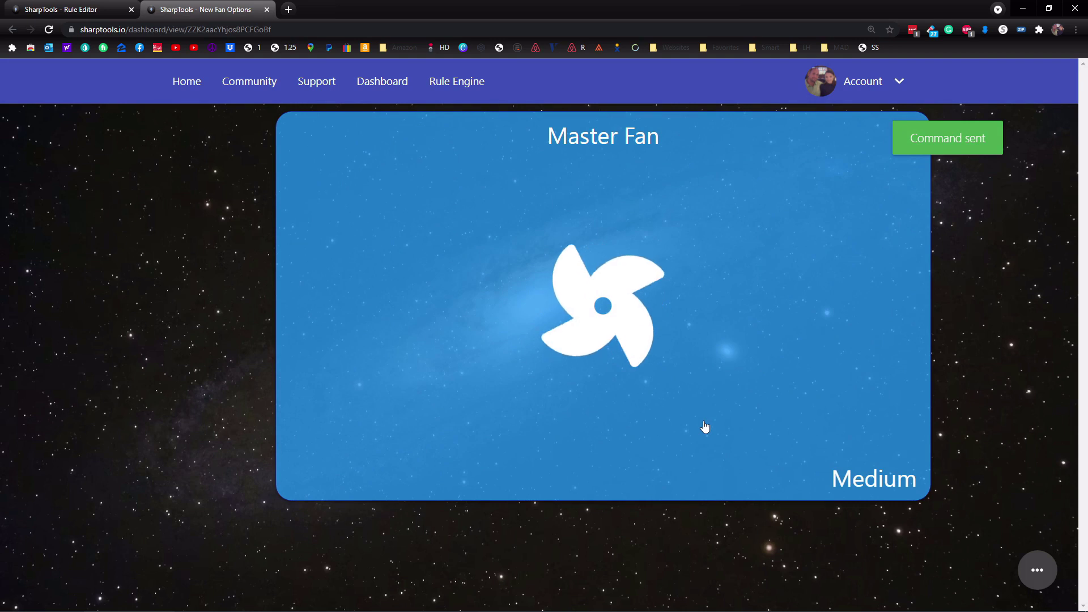
pyautogui.click(705, 427)
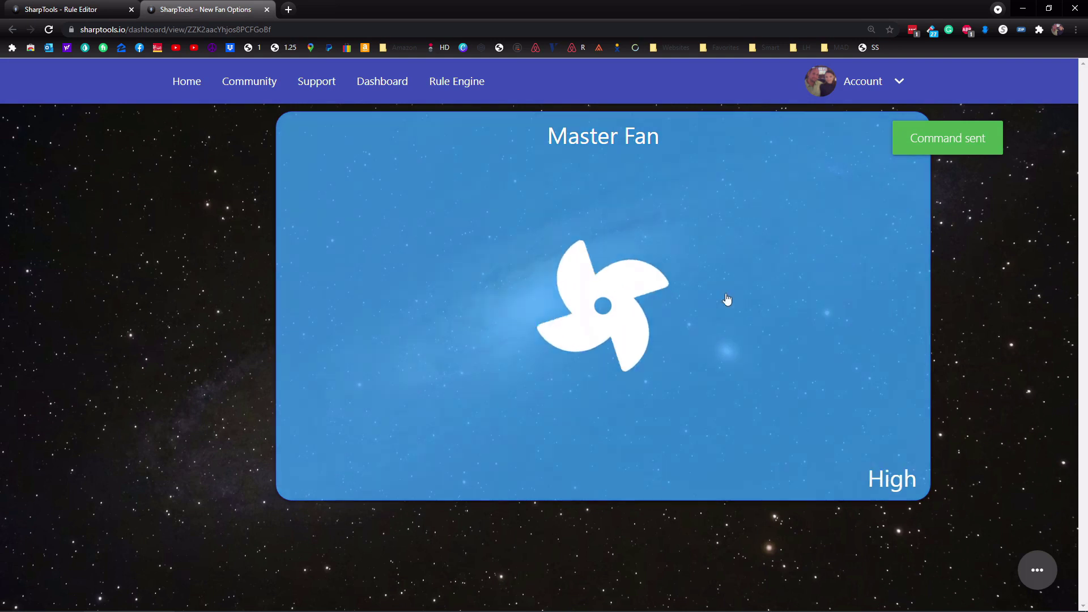
pyautogui.click(733, 373)
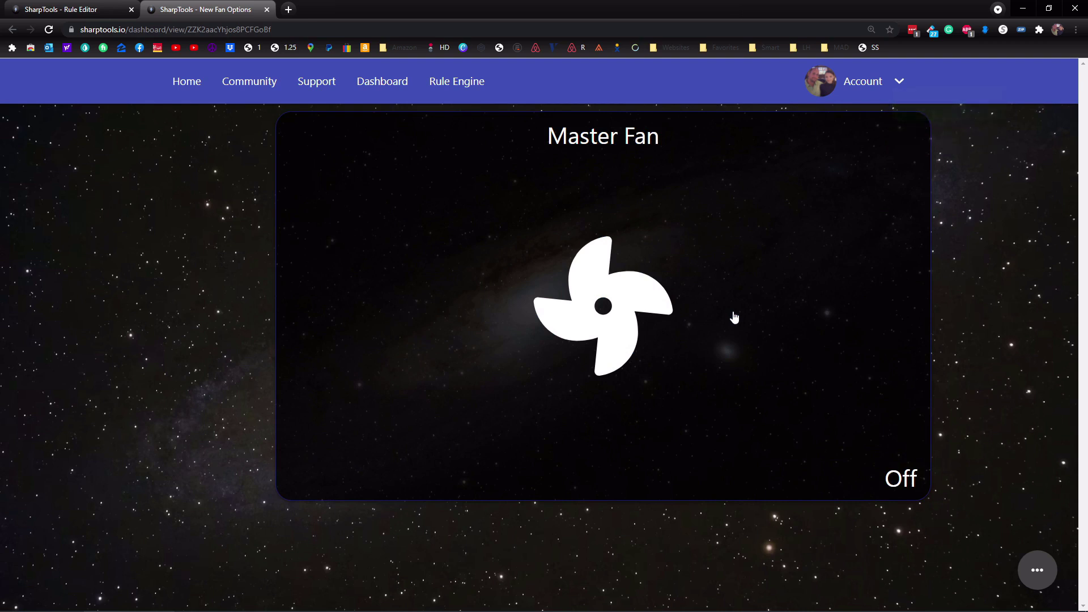
pyautogui.click(734, 318)
# Edit the dashboard's Master Fan tile and set its on-tap action to Show Speed Picker
pyautogui.rightClick(1040, 570)
pyautogui.click(159, 494)
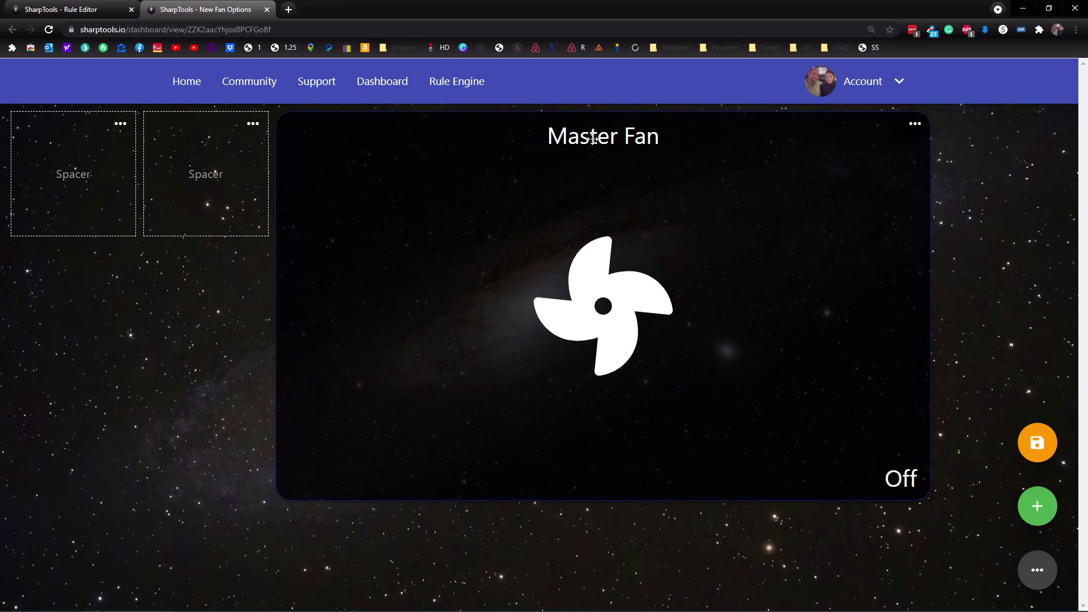
pyautogui.click(915, 123)
pyautogui.click(858, 137)
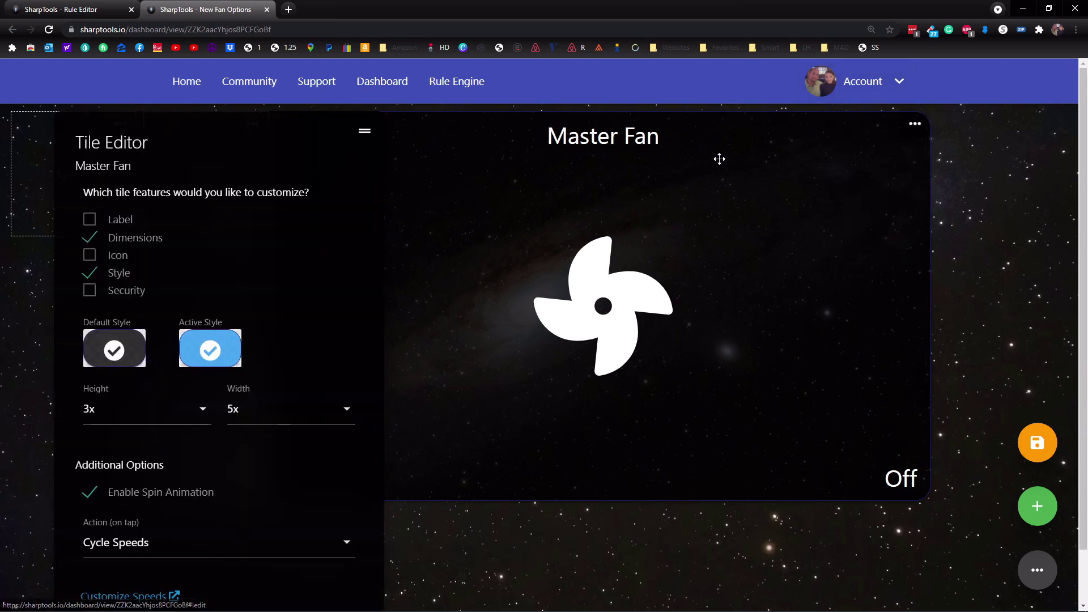
pyautogui.scroll(-1, 136, 545)
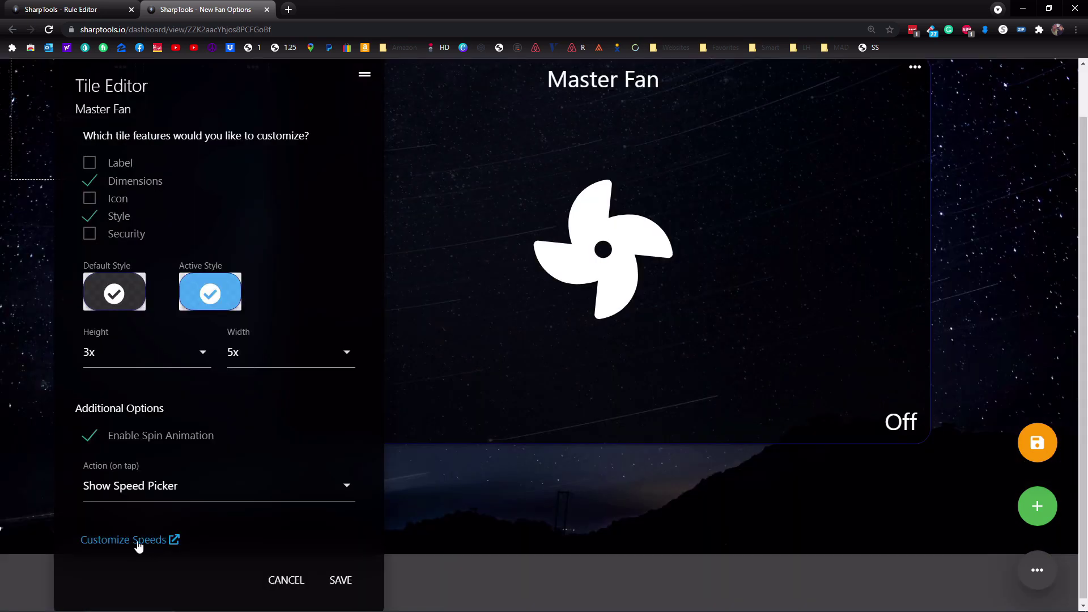
# Customize the tile's fan speeds from a template and add a speed with value 4, label "Very High" and animation spin-high
pyautogui.click(108, 544)
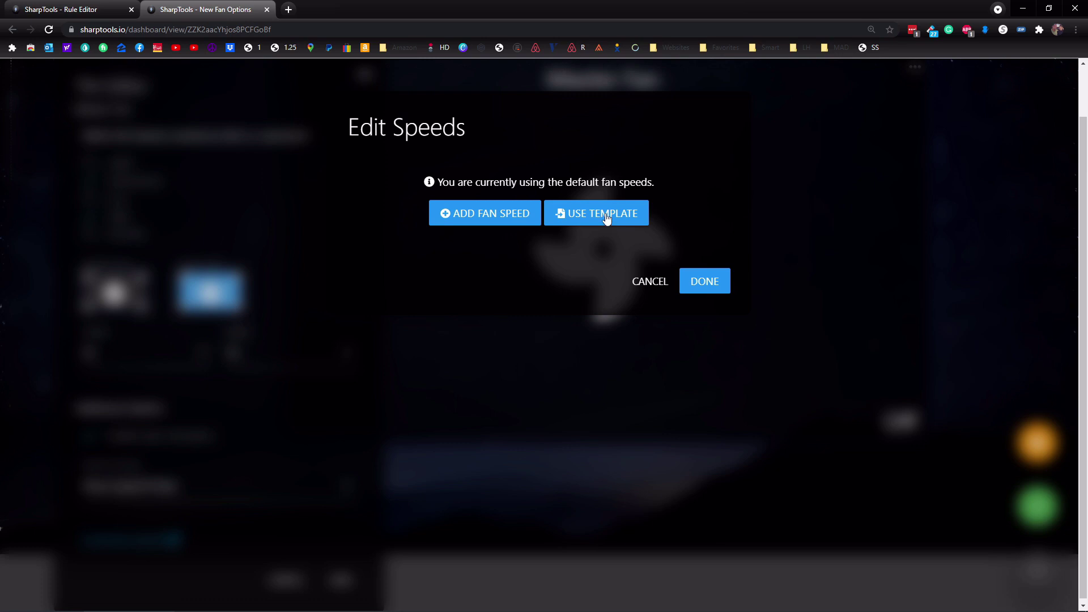
pyautogui.click(581, 219)
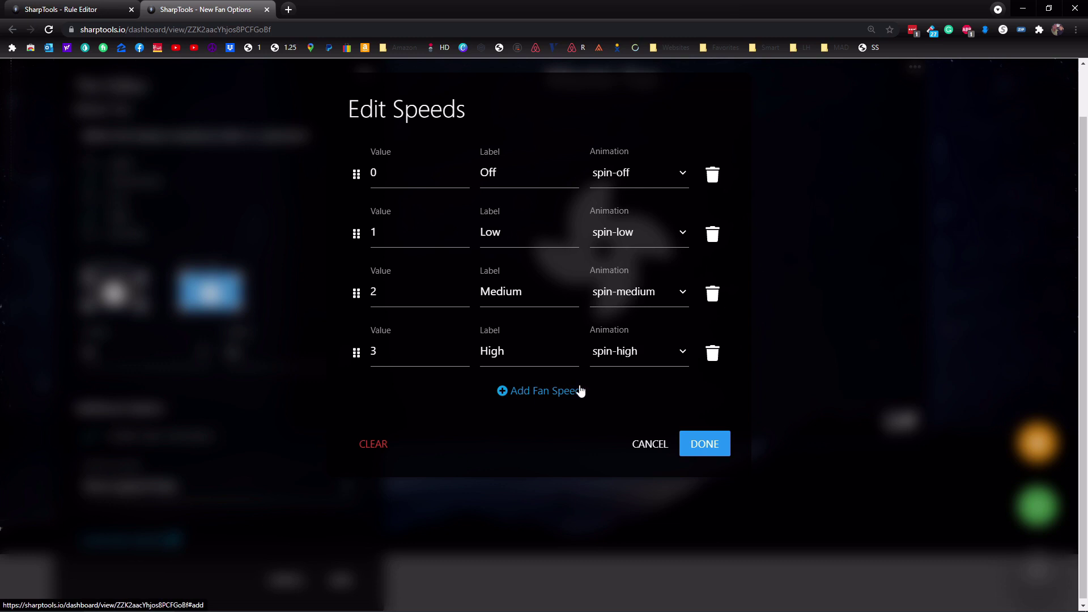
pyautogui.click(534, 393)
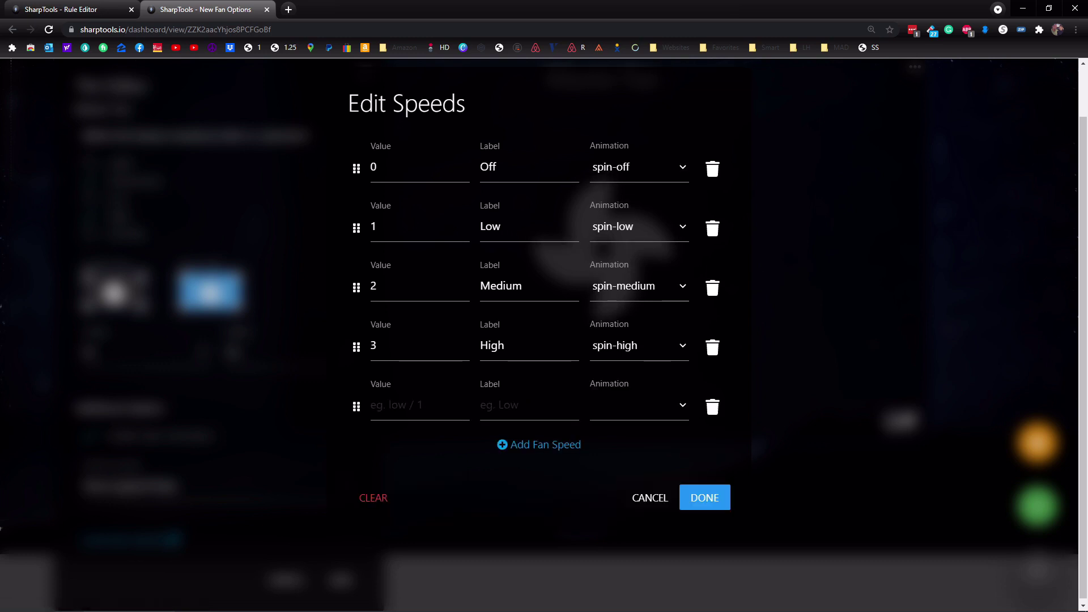
pyautogui.write('4')
pyautogui.press('Tab')
pyautogui.write('Ve')
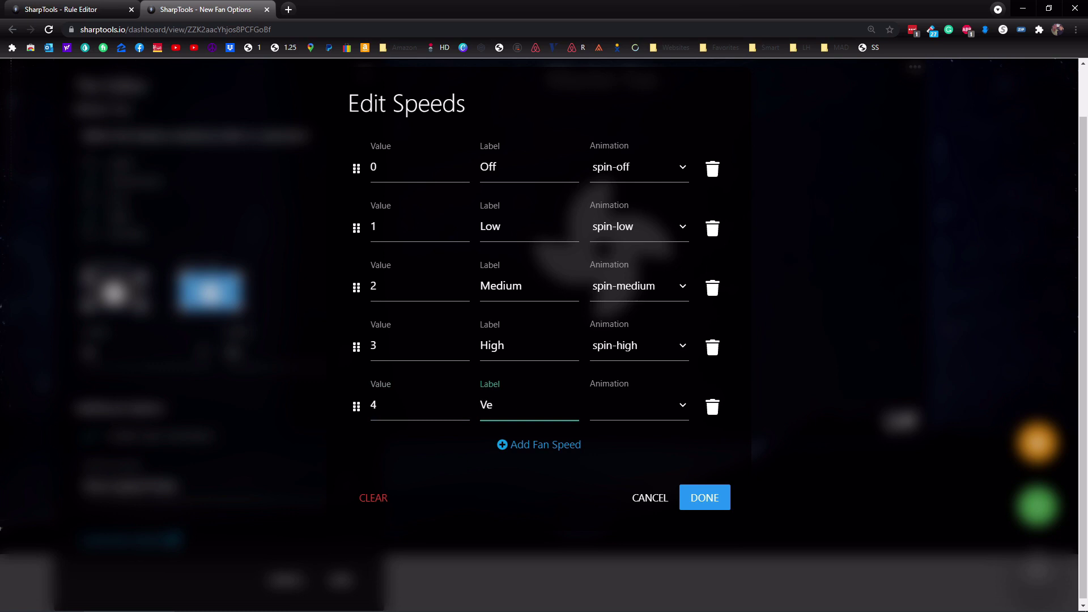
pyautogui.write('ry High')
pyautogui.click(637, 405)
pyautogui.click(633, 506)
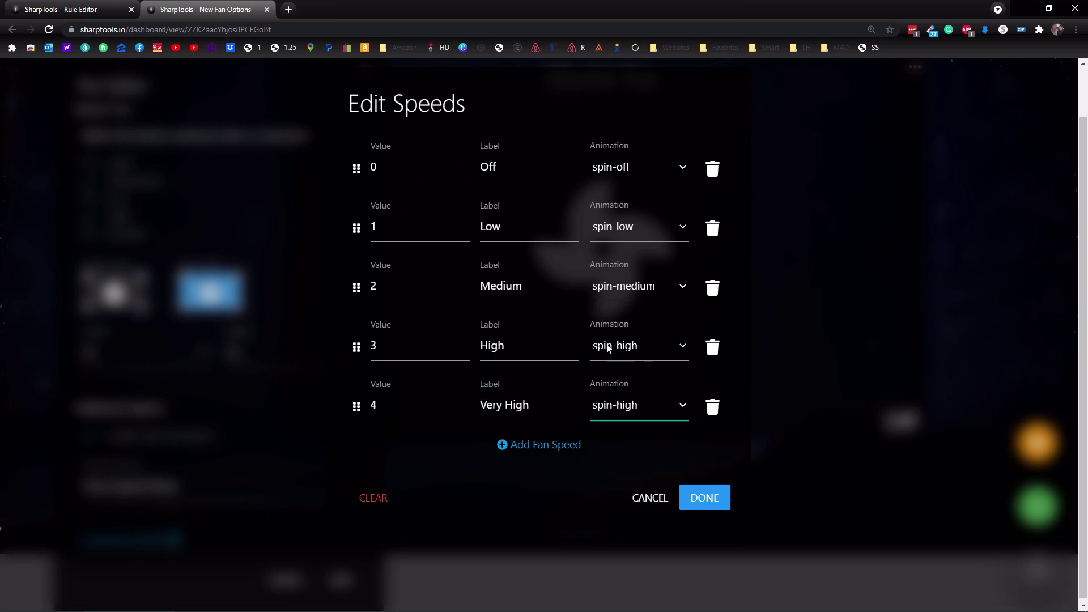
# Set the High speed's animation to spin-medium-high, accept the custom speeds and save the Master Fan tile
pyautogui.click(681, 348)
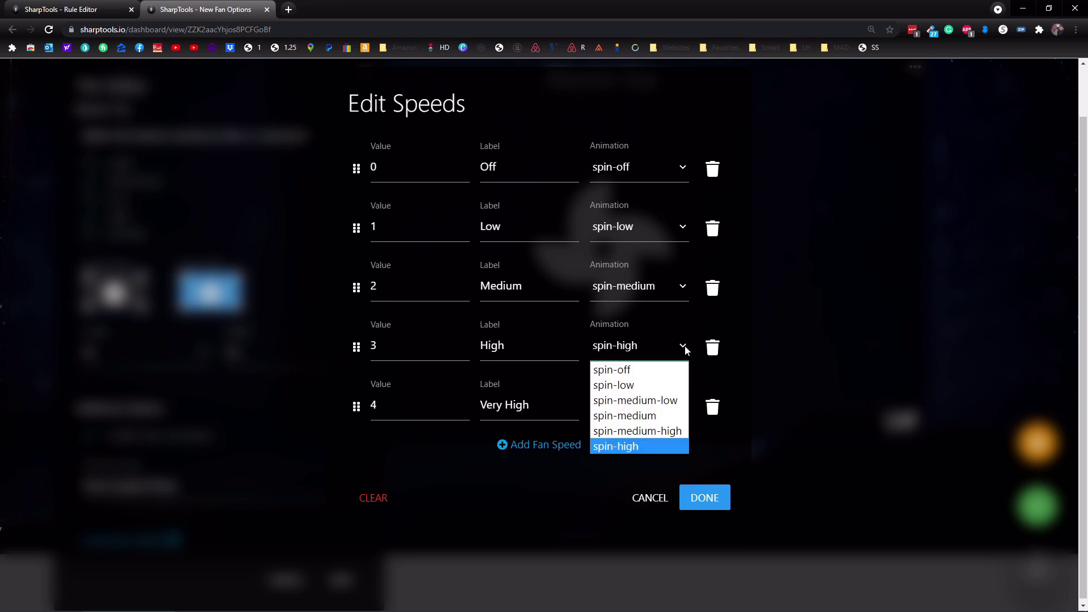
pyautogui.click(649, 432)
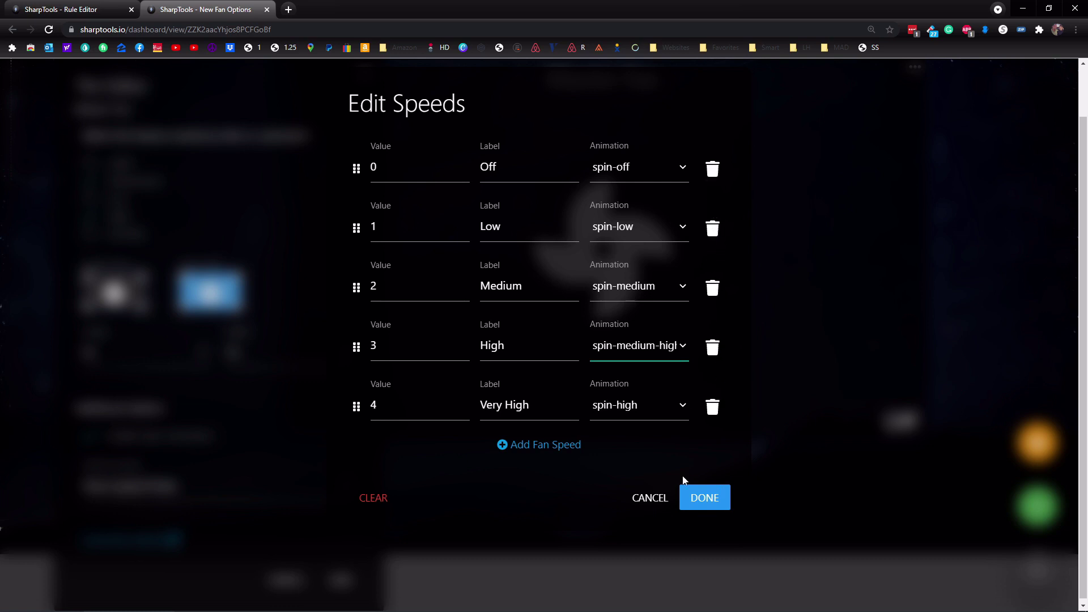
pyautogui.click(711, 501)
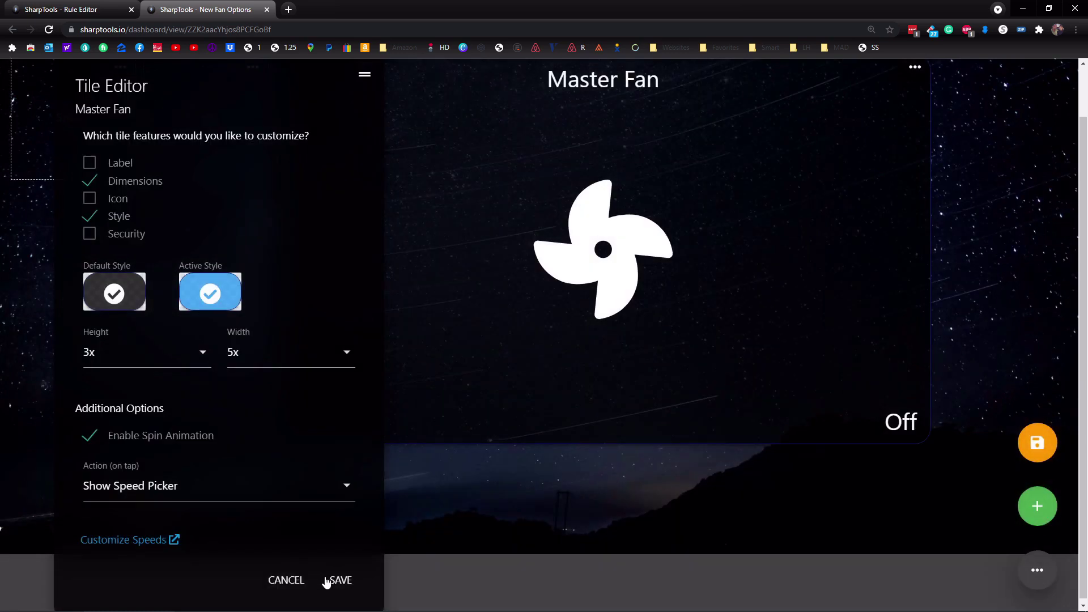
pyautogui.click(339, 581)
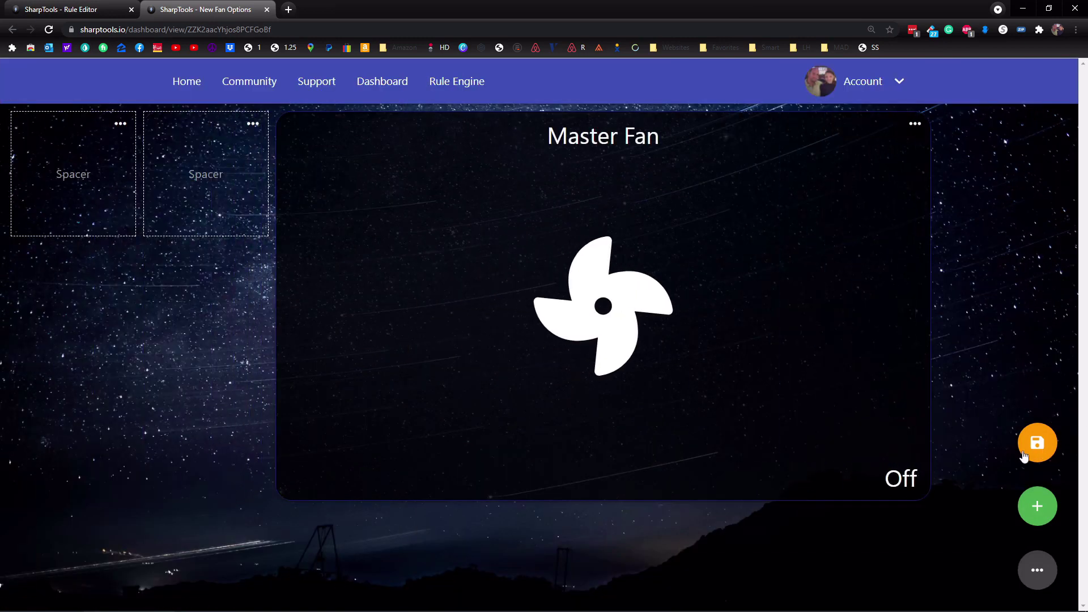